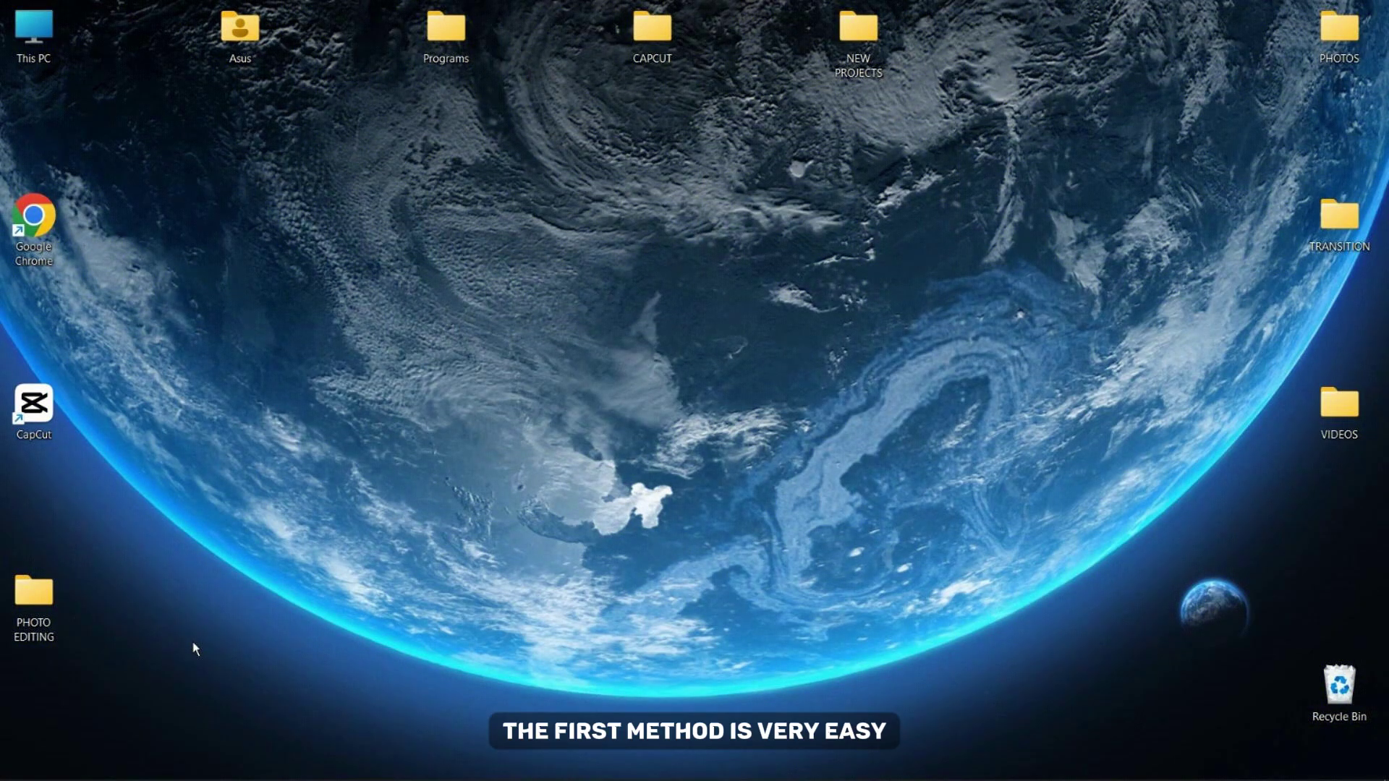
- Launch CapCut and load video 1 from the VIDEOS folder into Auto reframe
double_click(37, 411)
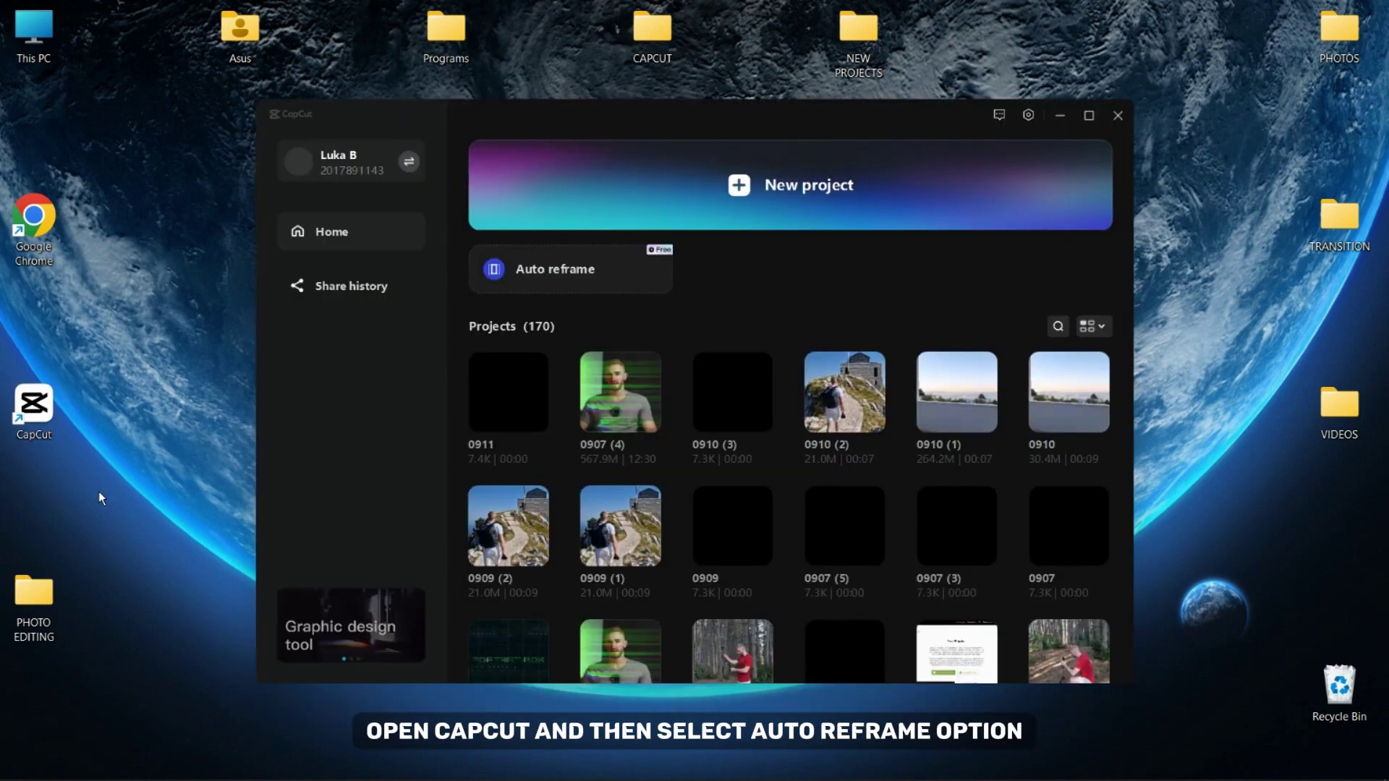
left_click(575, 287)
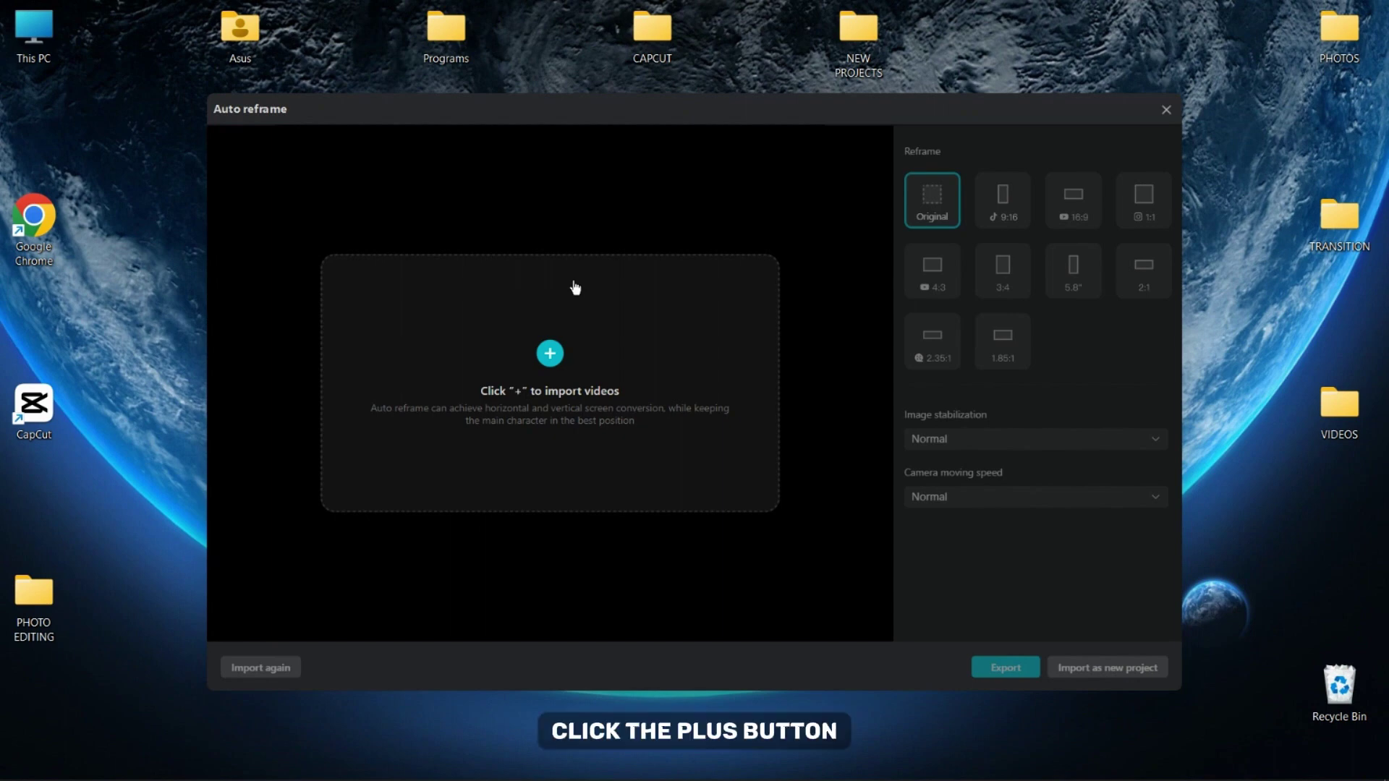
left_click(547, 355)
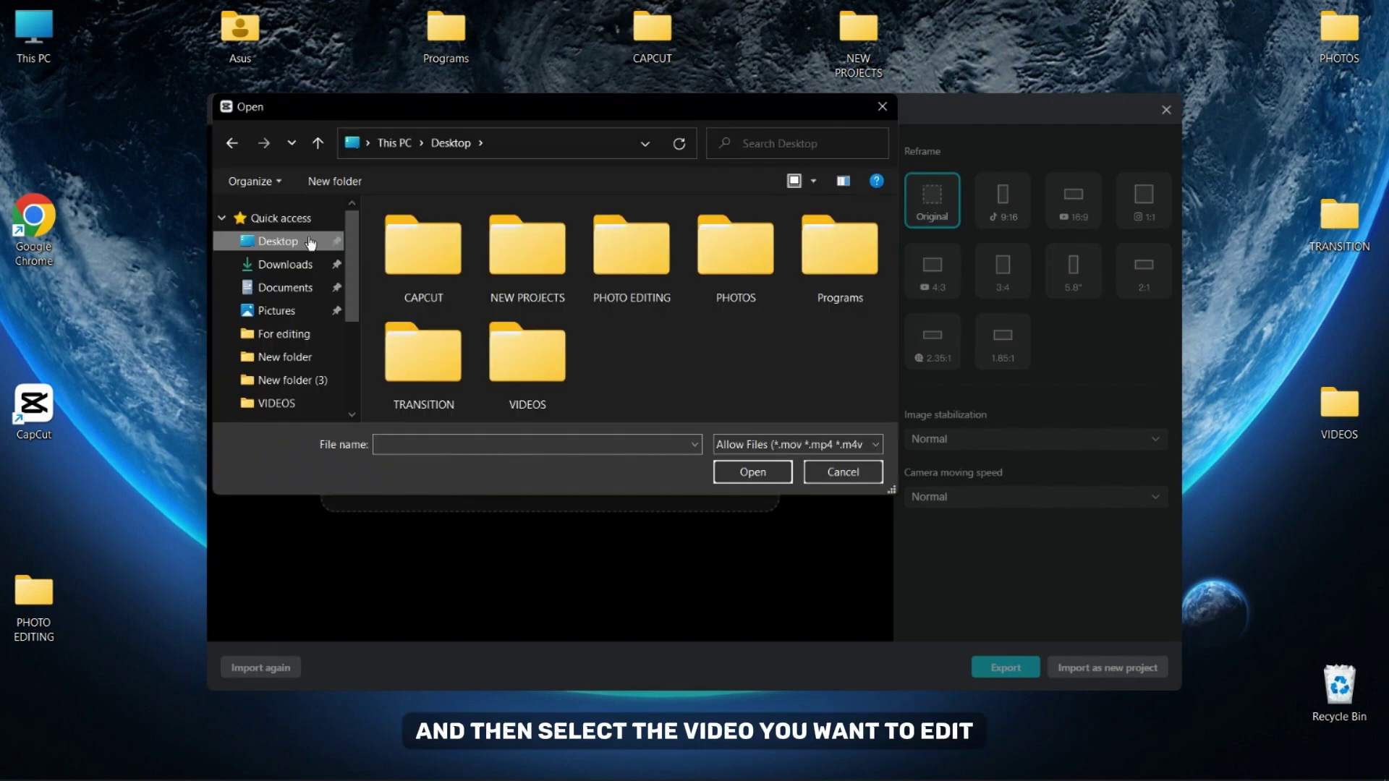
double_click(501, 337)
double_click(413, 271)
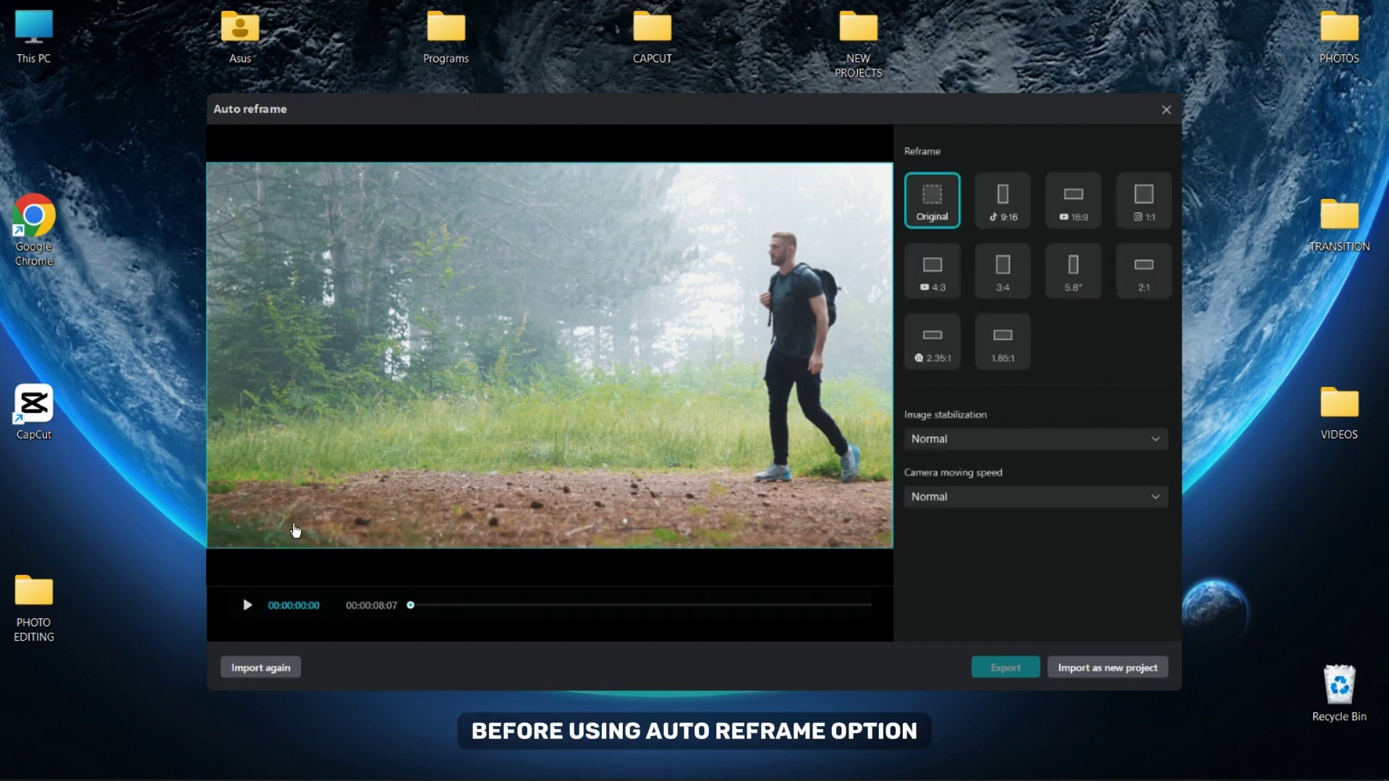
- Preview the clip, keep image stabilization at Normal and set camera moving speed to Fast
left_click(250, 606)
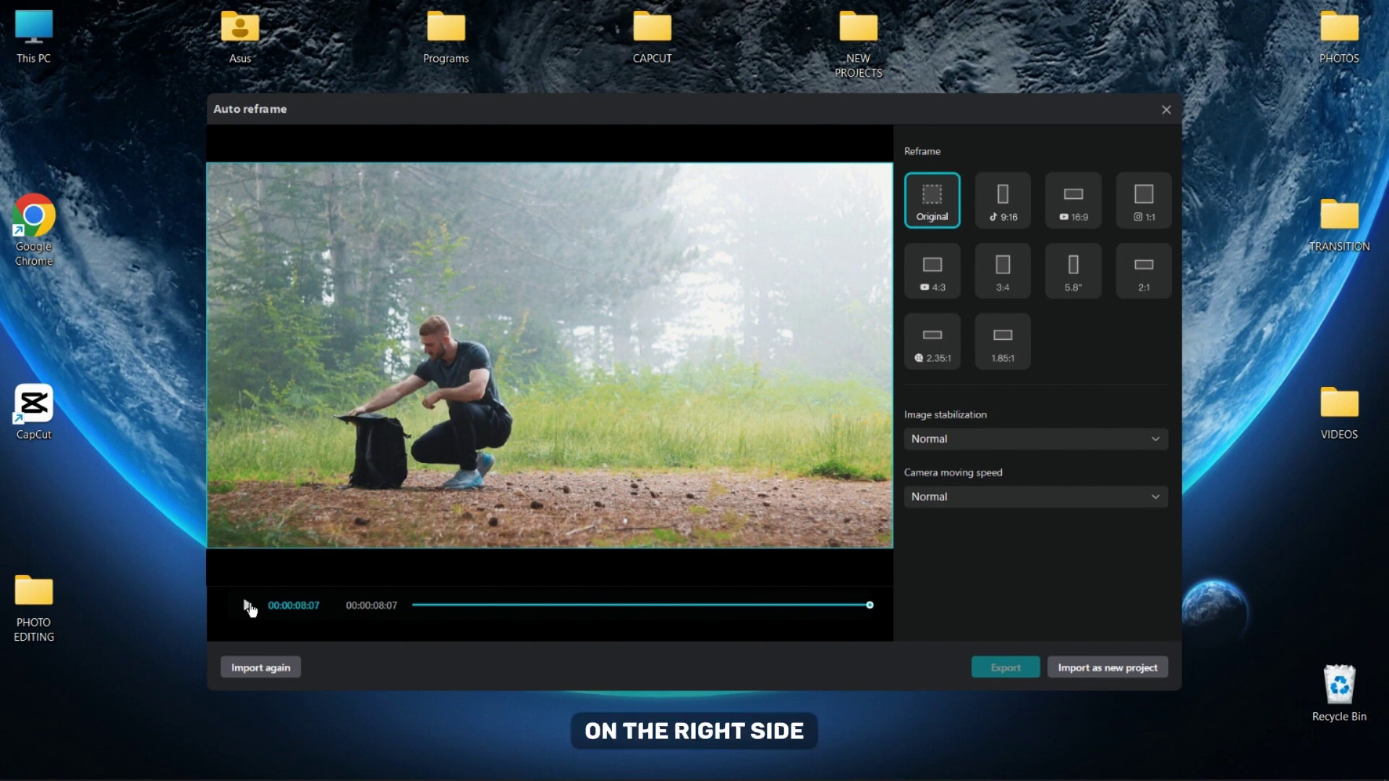
left_click(1004, 439)
left_click(1007, 439)
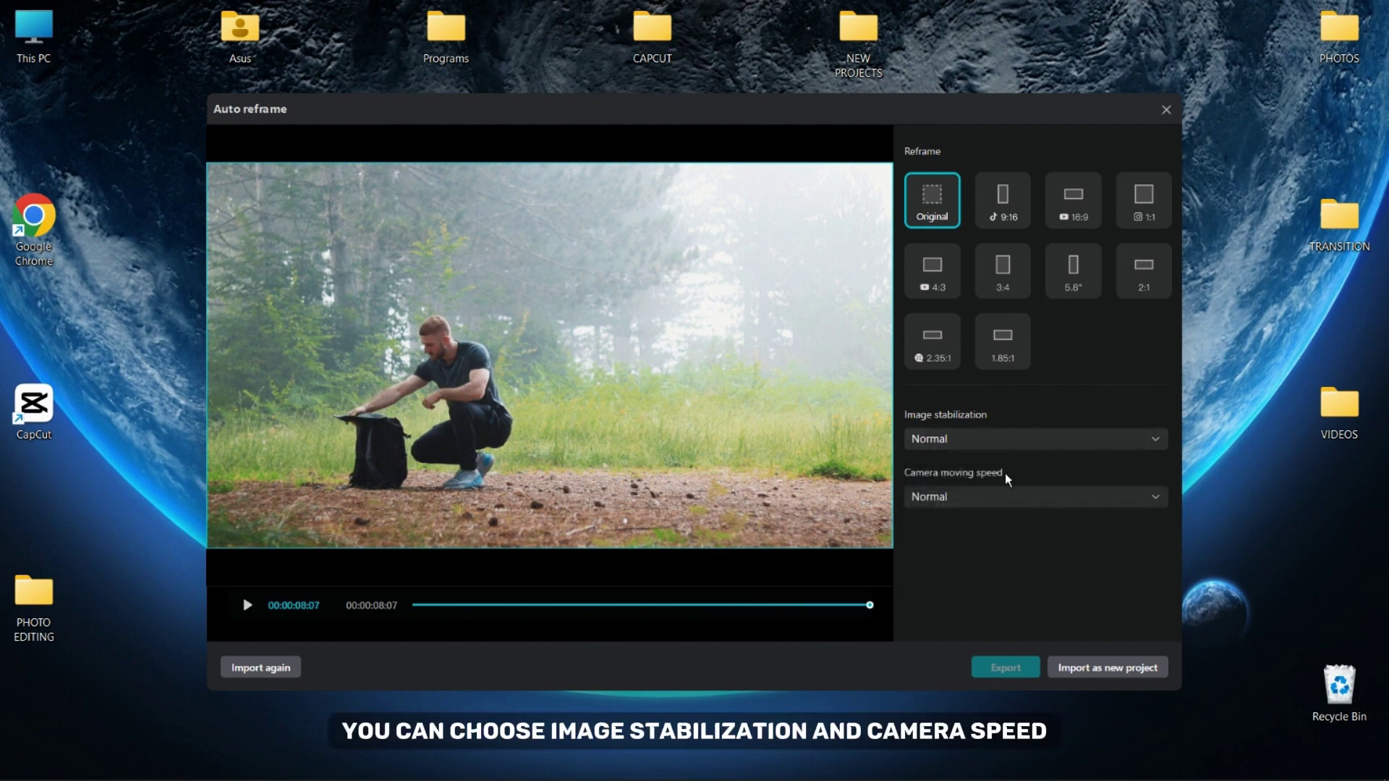
left_click(1003, 501)
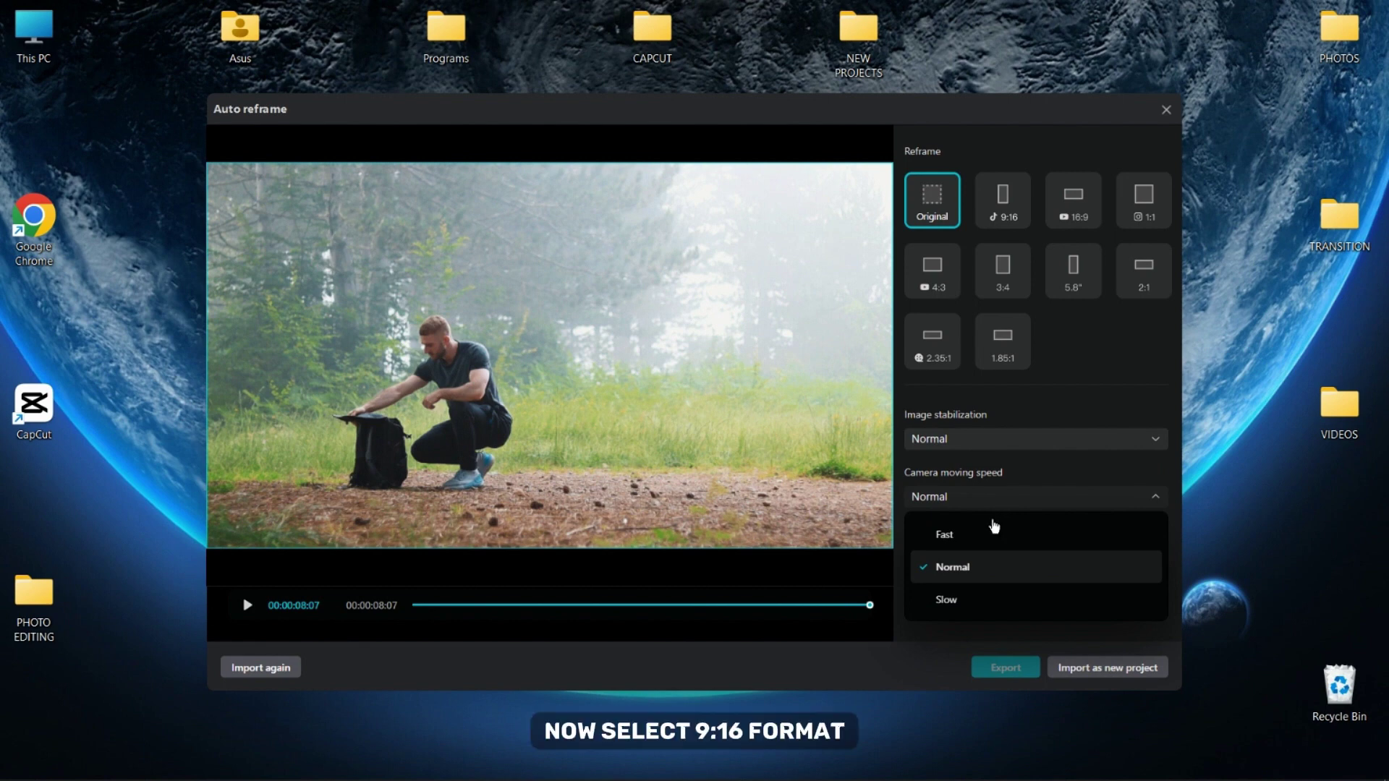
left_click(992, 524)
- Apply the 9:16 reframe preset, then export and save the result as 0911
left_click(999, 209)
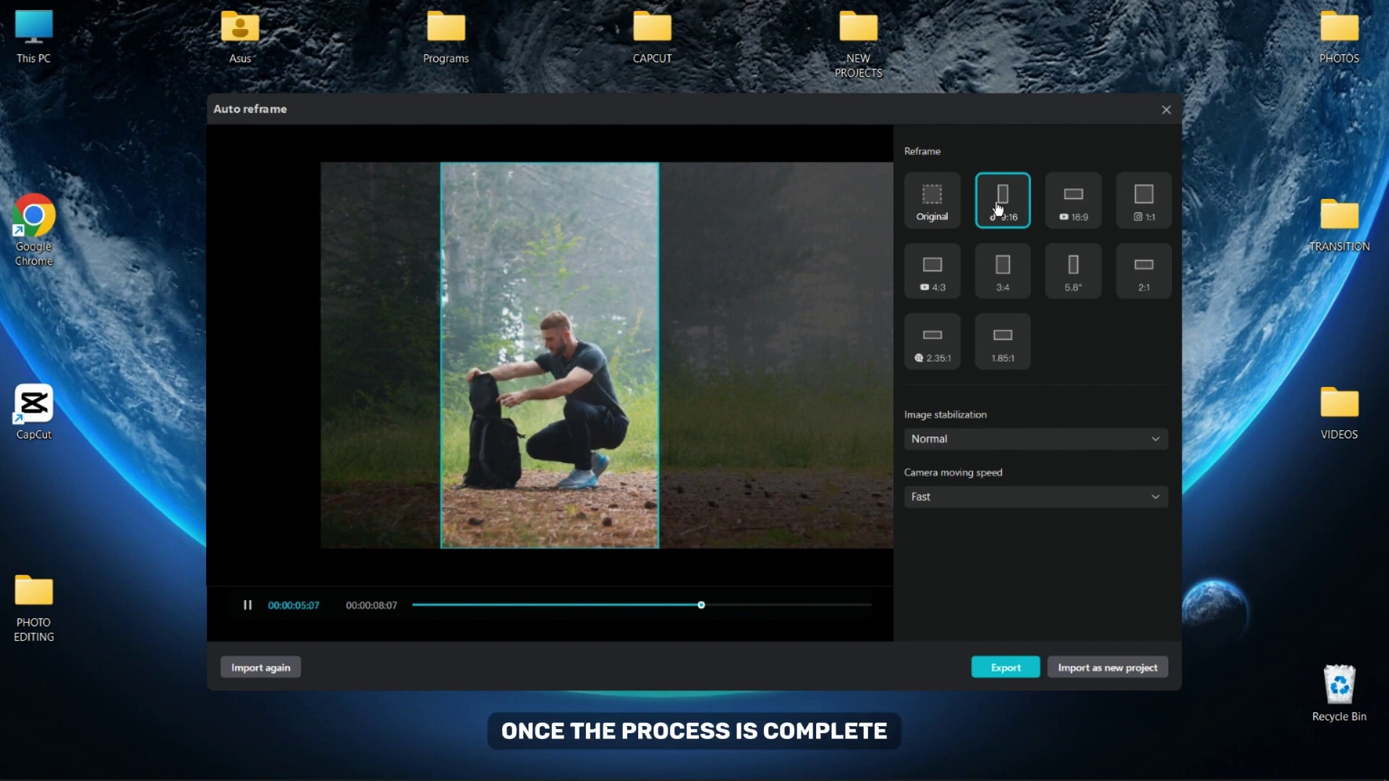
left_click(995, 670)
left_click(766, 472)
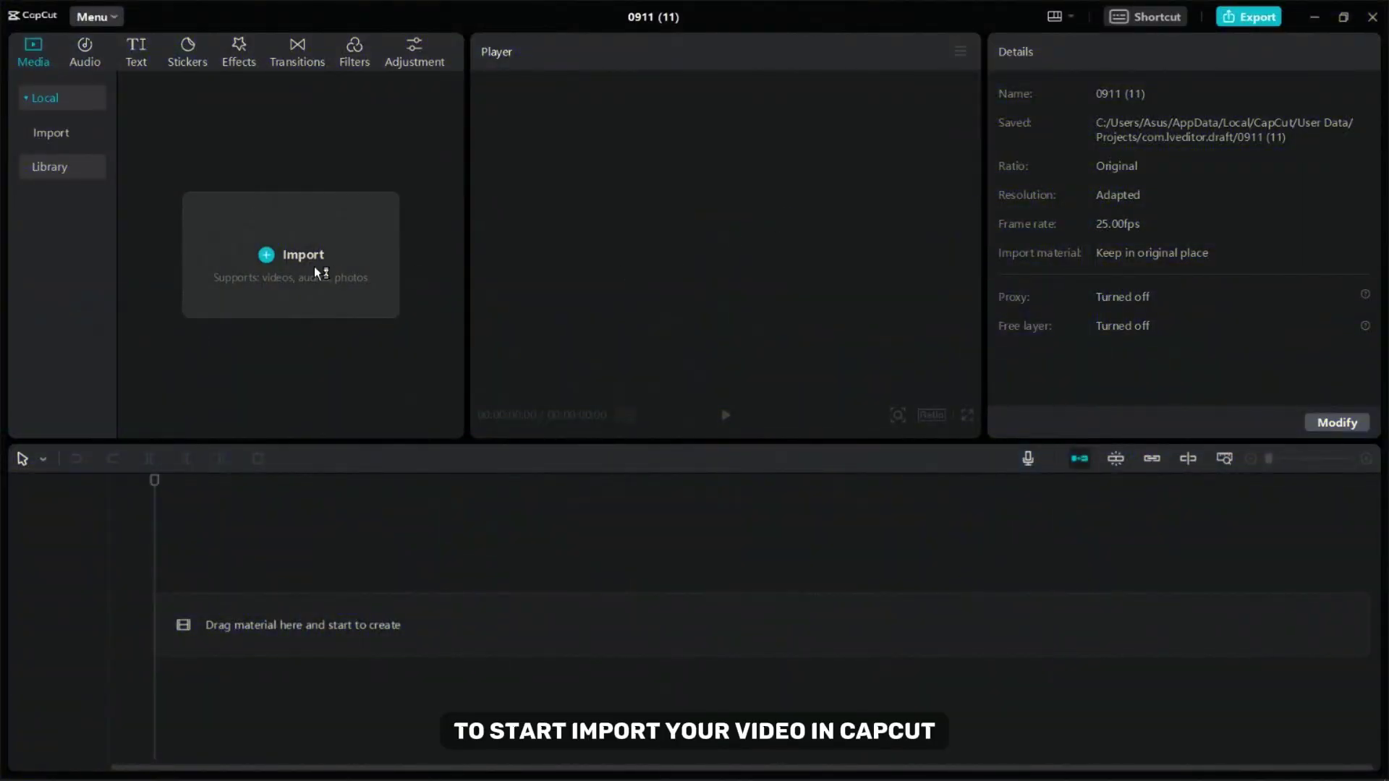
- Import video 2.mp4 from VIDEOS, place it on the timeline and play it
left_click(265, 268)
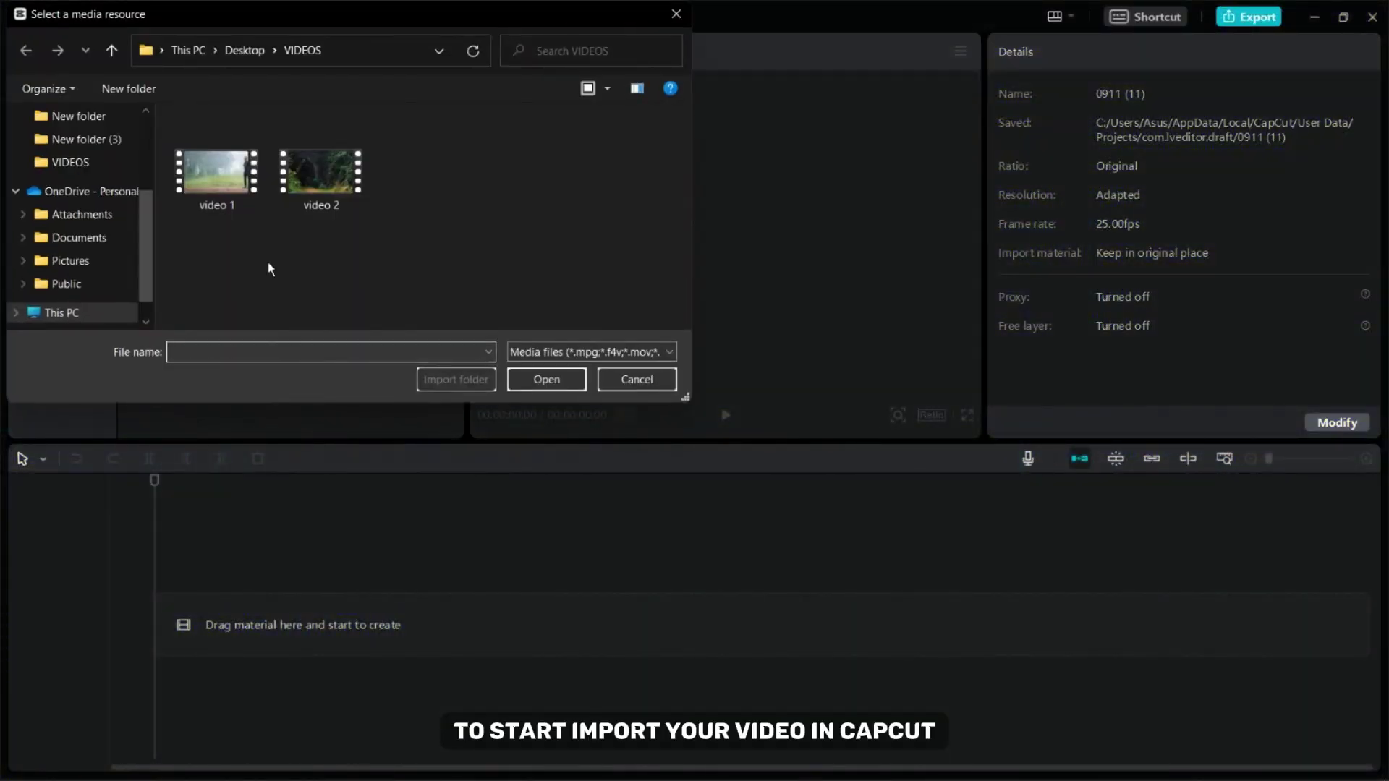
left_click(332, 180)
double_click(332, 181)
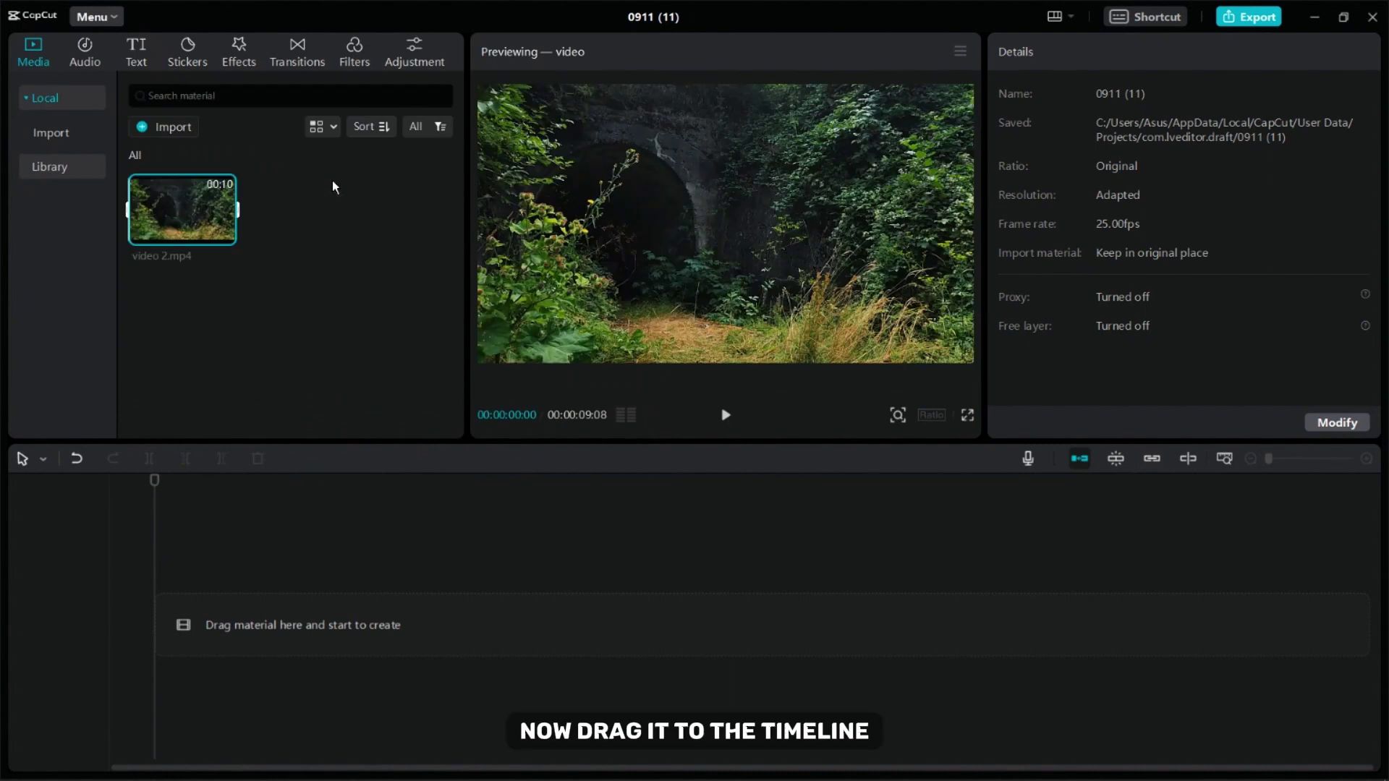
left_click_drag(208, 199, 327, 597)
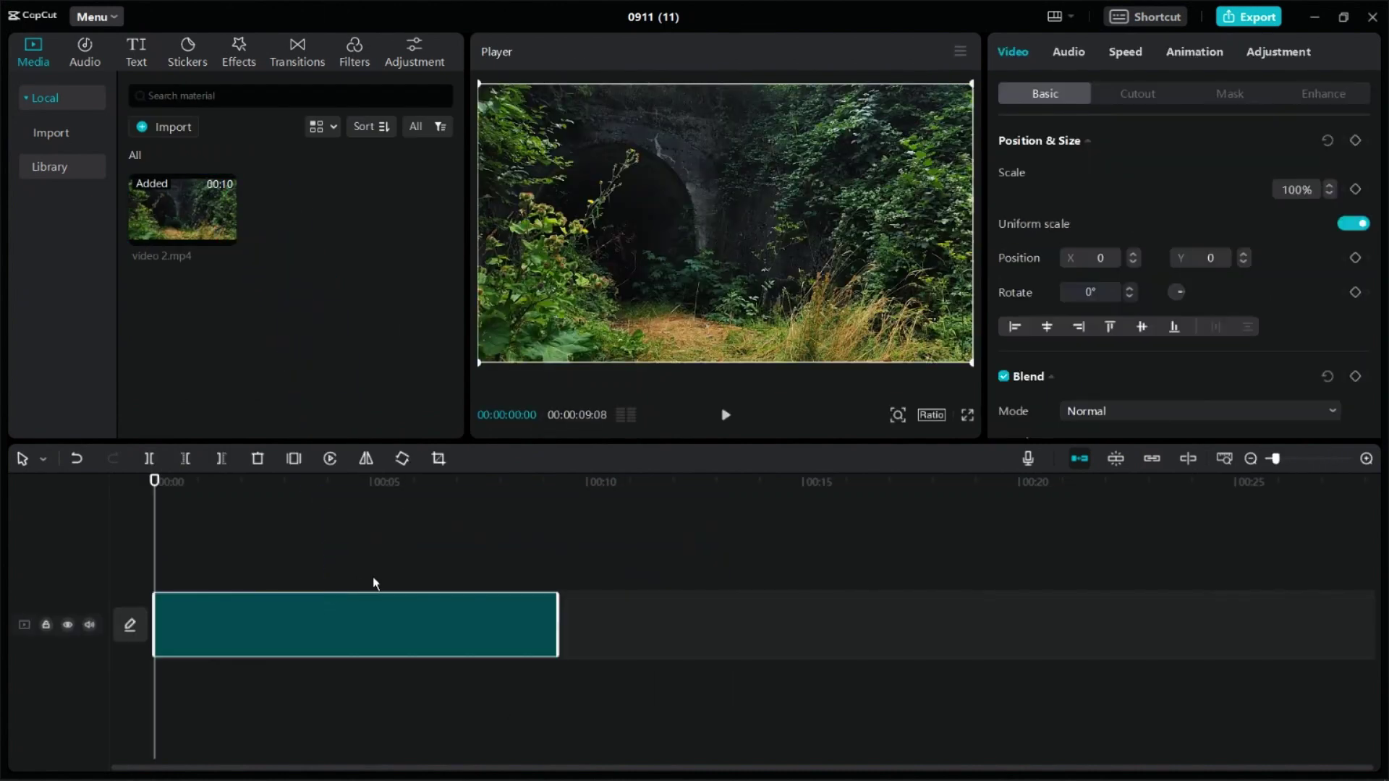
left_click(725, 415)
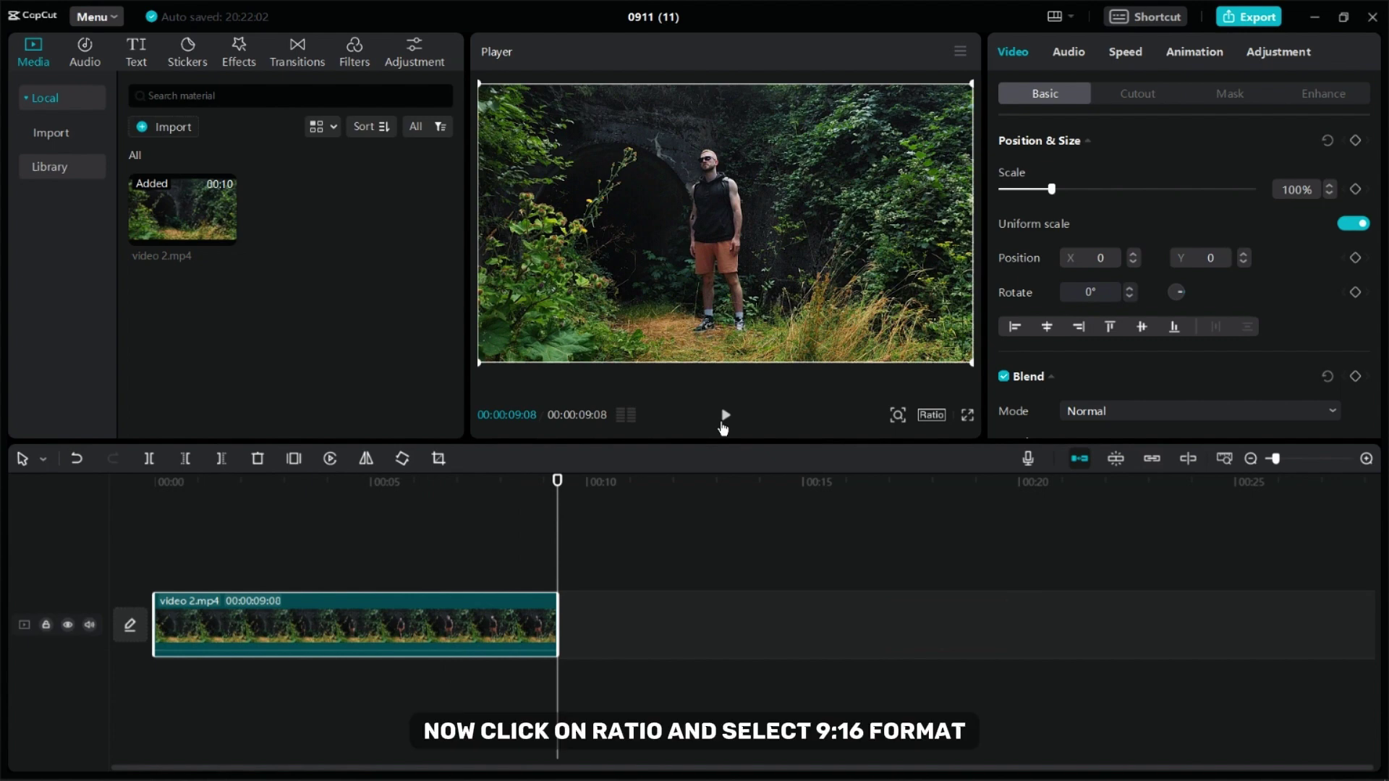
- Switch the canvas ratio to 9:16 and return the playhead to the start
left_click(938, 416)
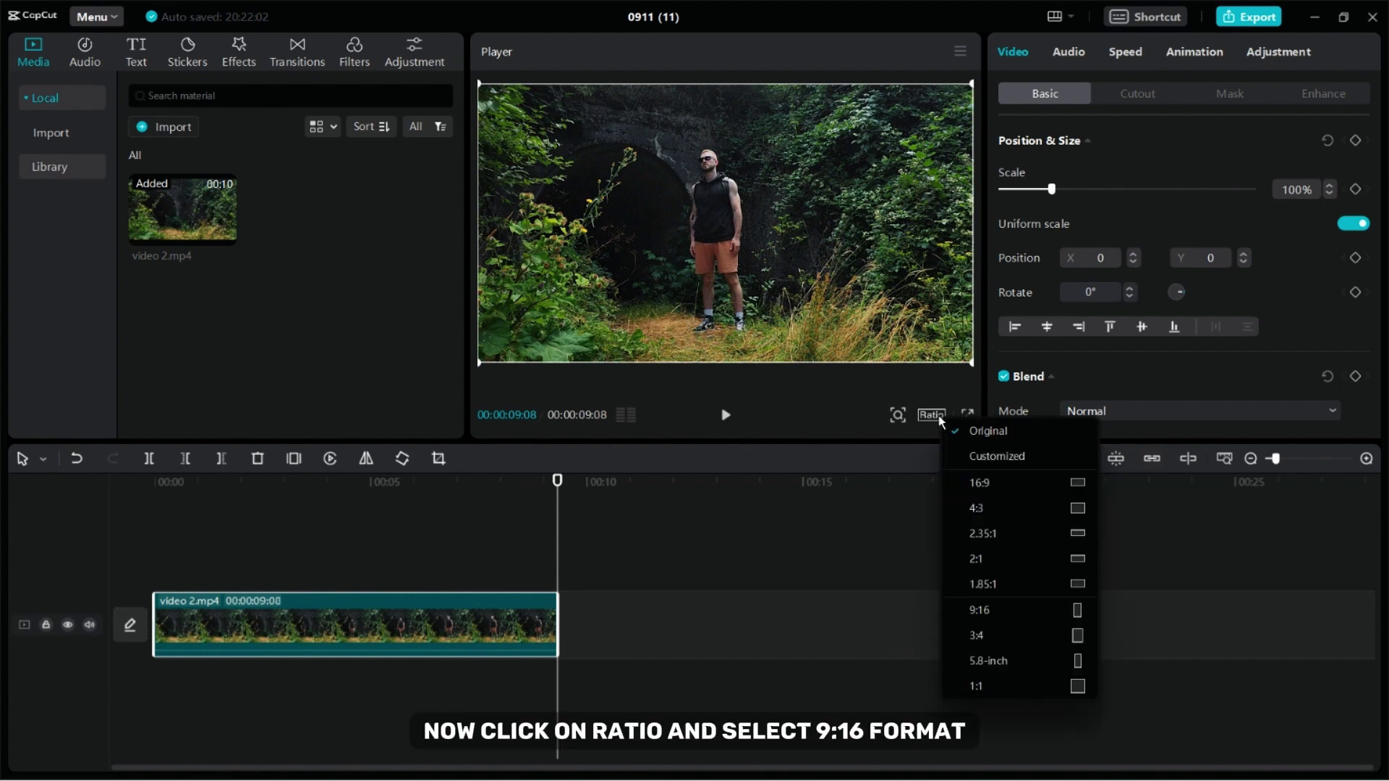
left_click(997, 608)
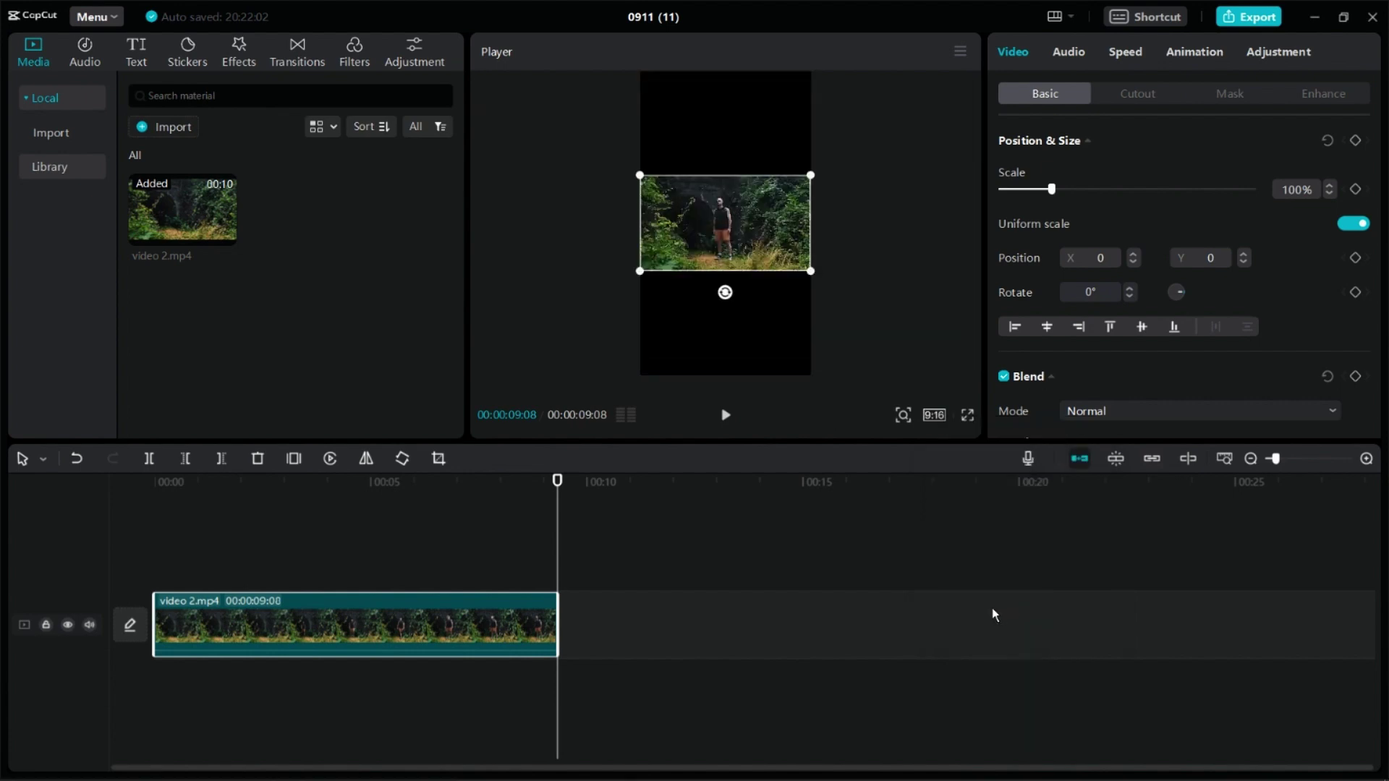
left_click(429, 558)
left_click_drag(429, 559, 121, 548)
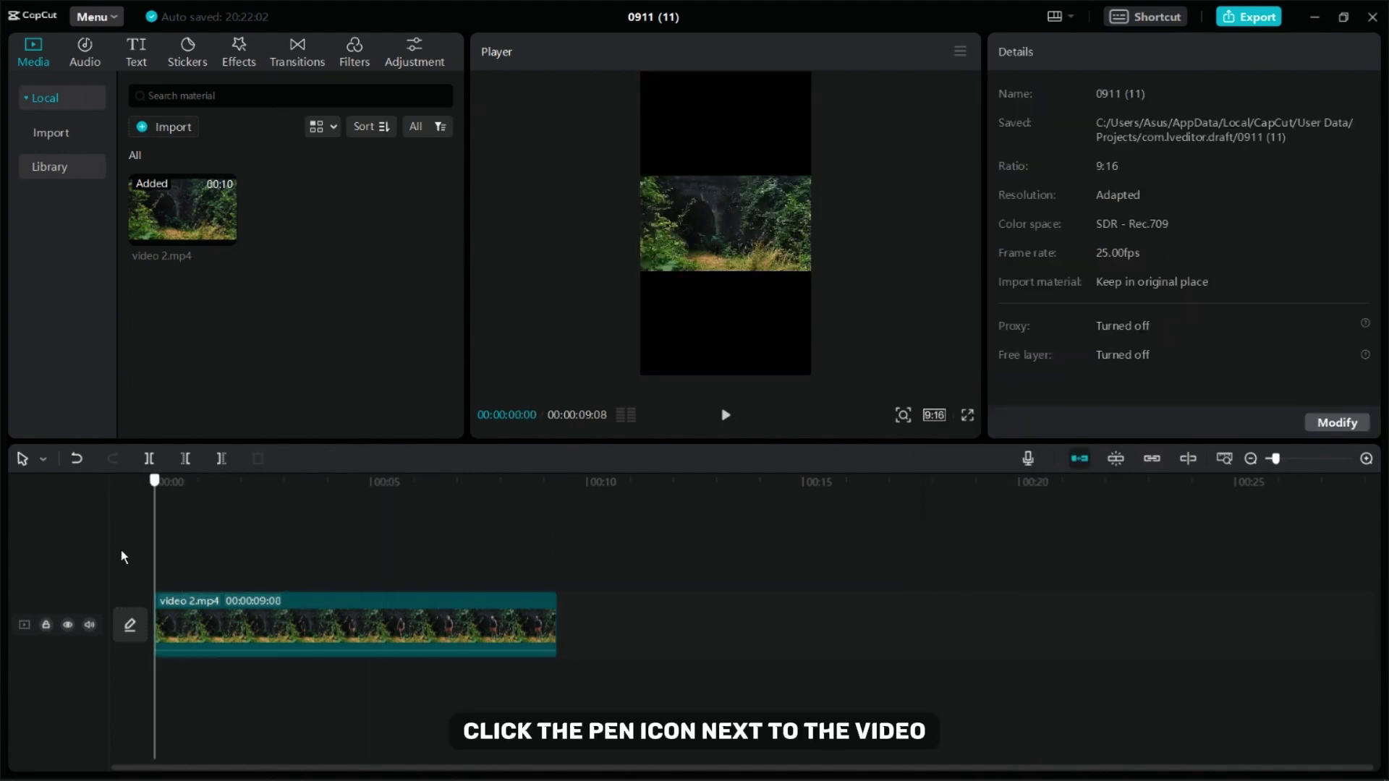
- Set the clip's first frame as the project cover in Cover design
left_click(130, 629)
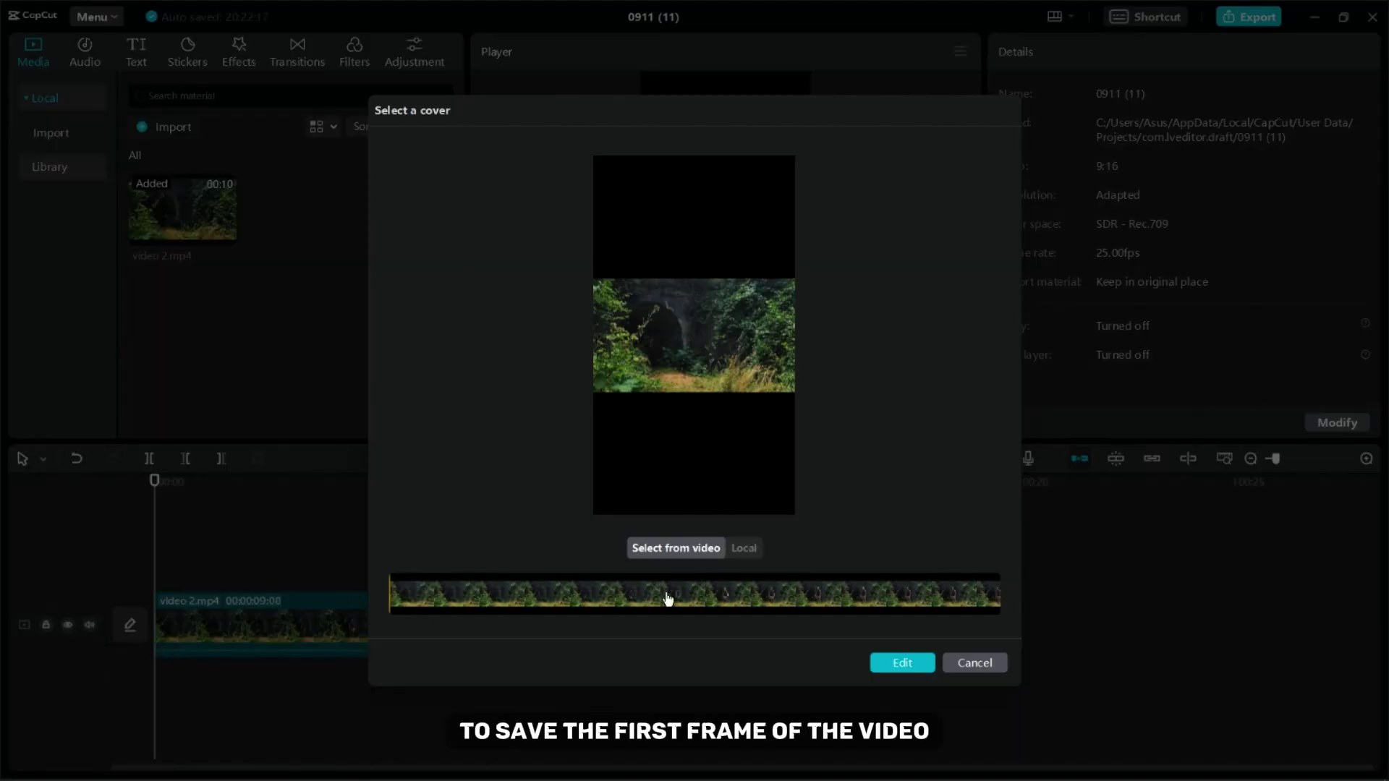
left_click(893, 658)
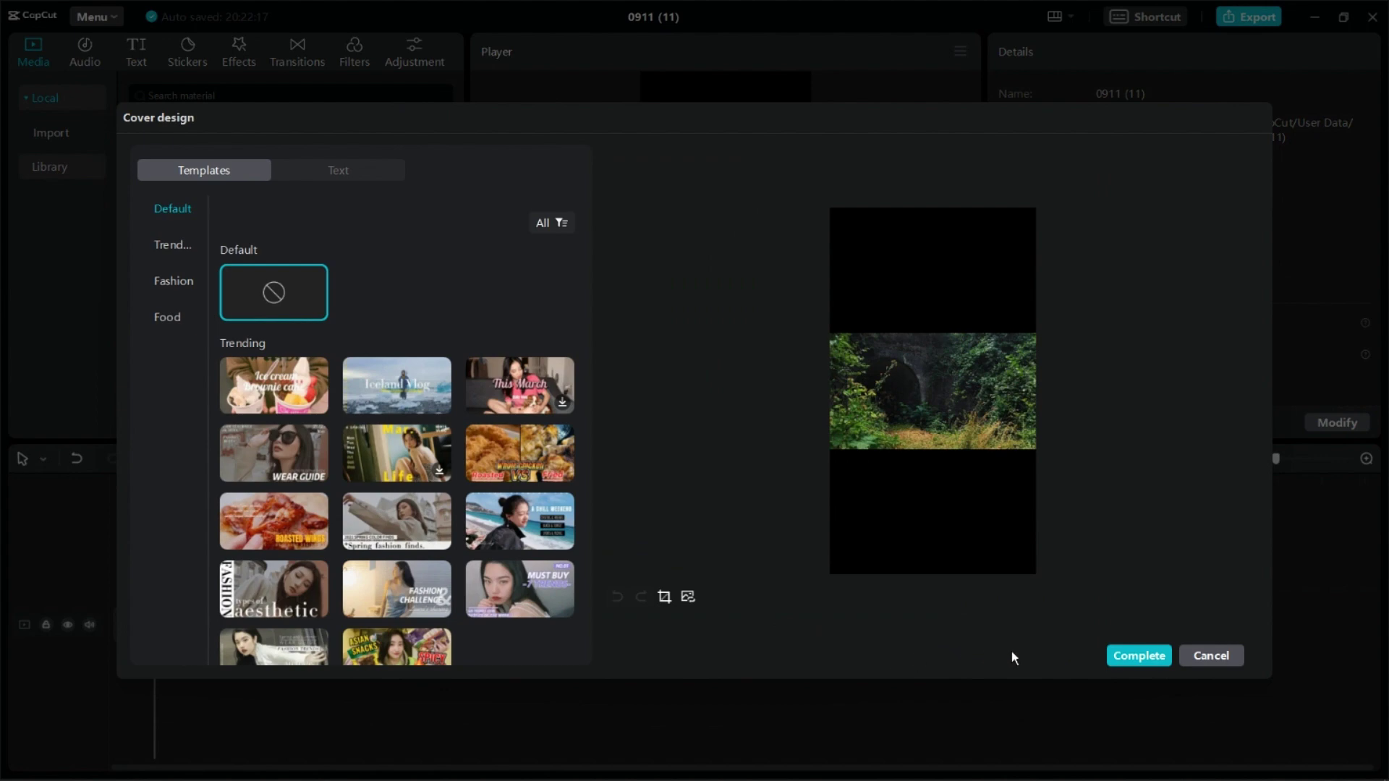
left_click(1120, 657)
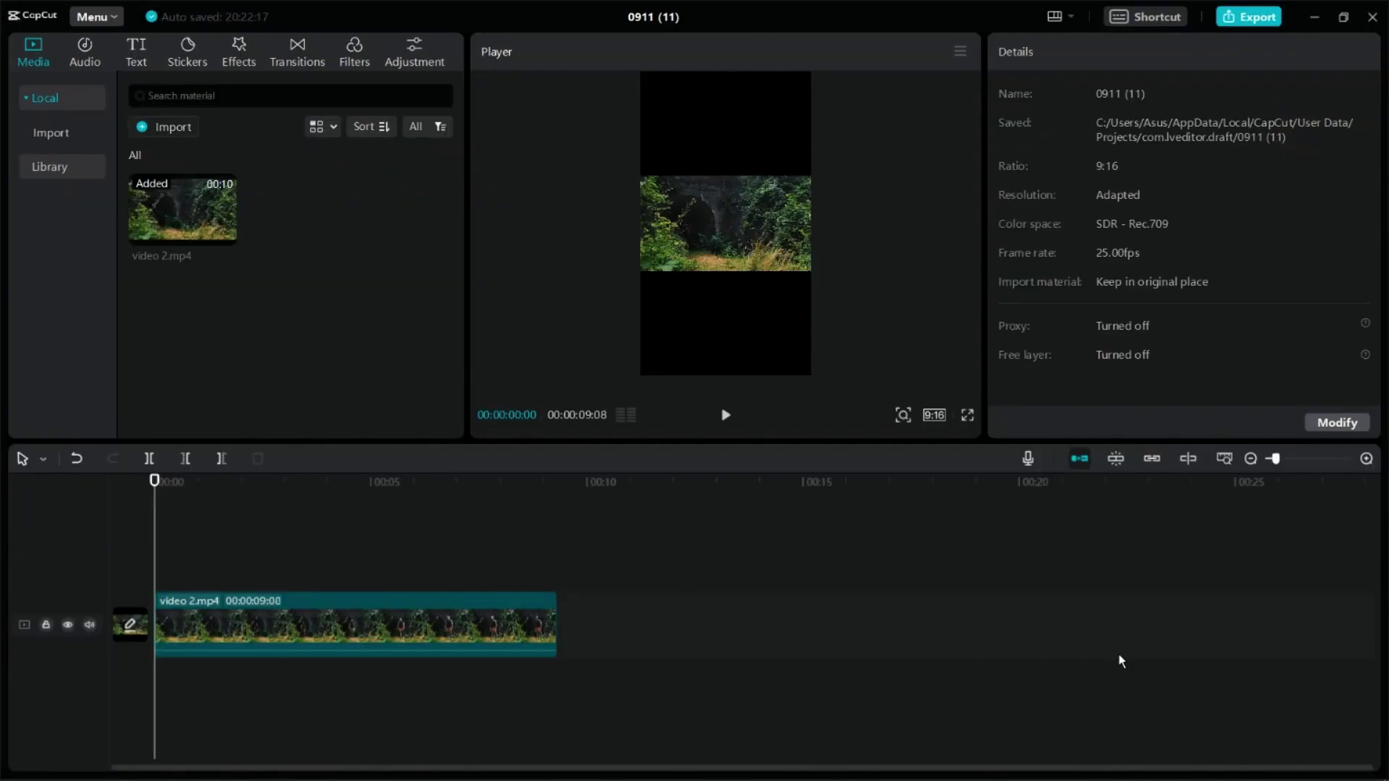
- Export the project as a 1080P mp4 and close the share dialog
left_click(1255, 16)
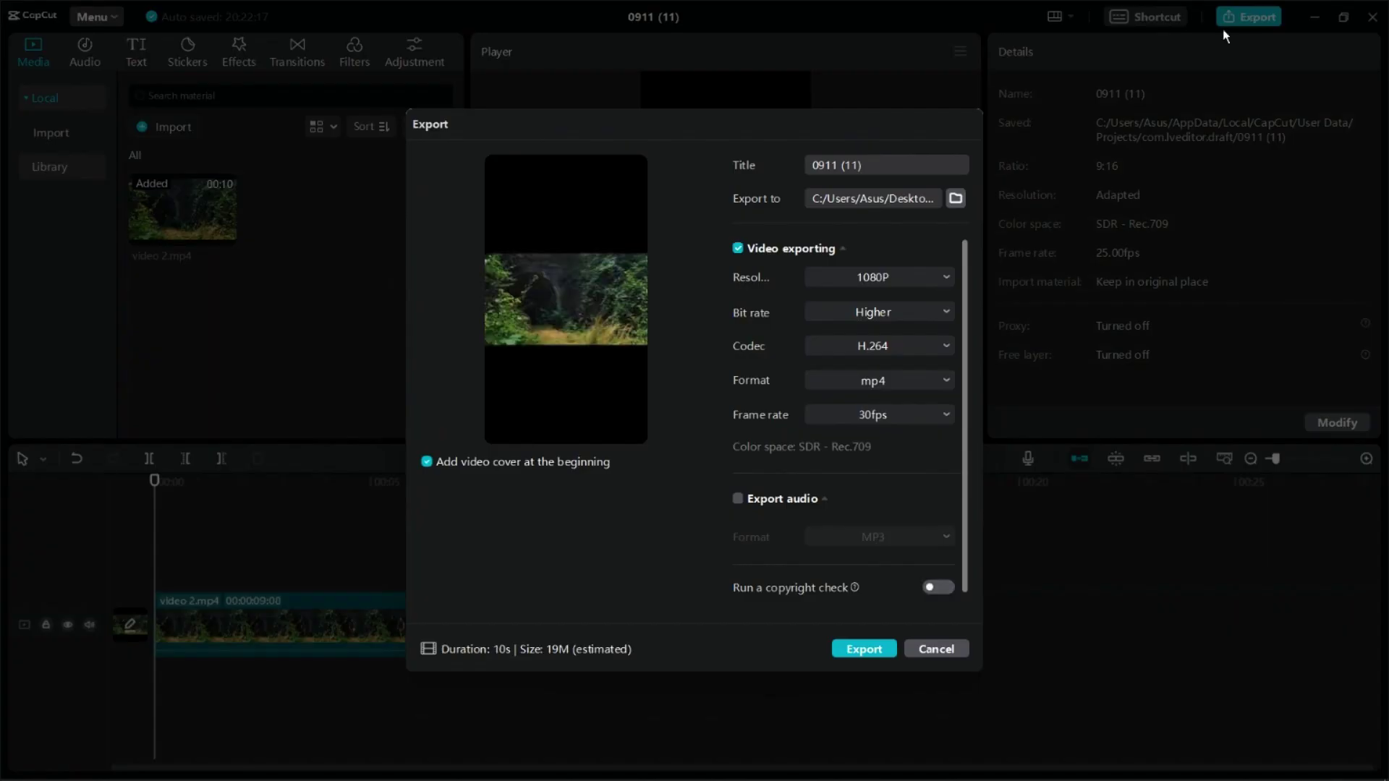
left_click(864, 649)
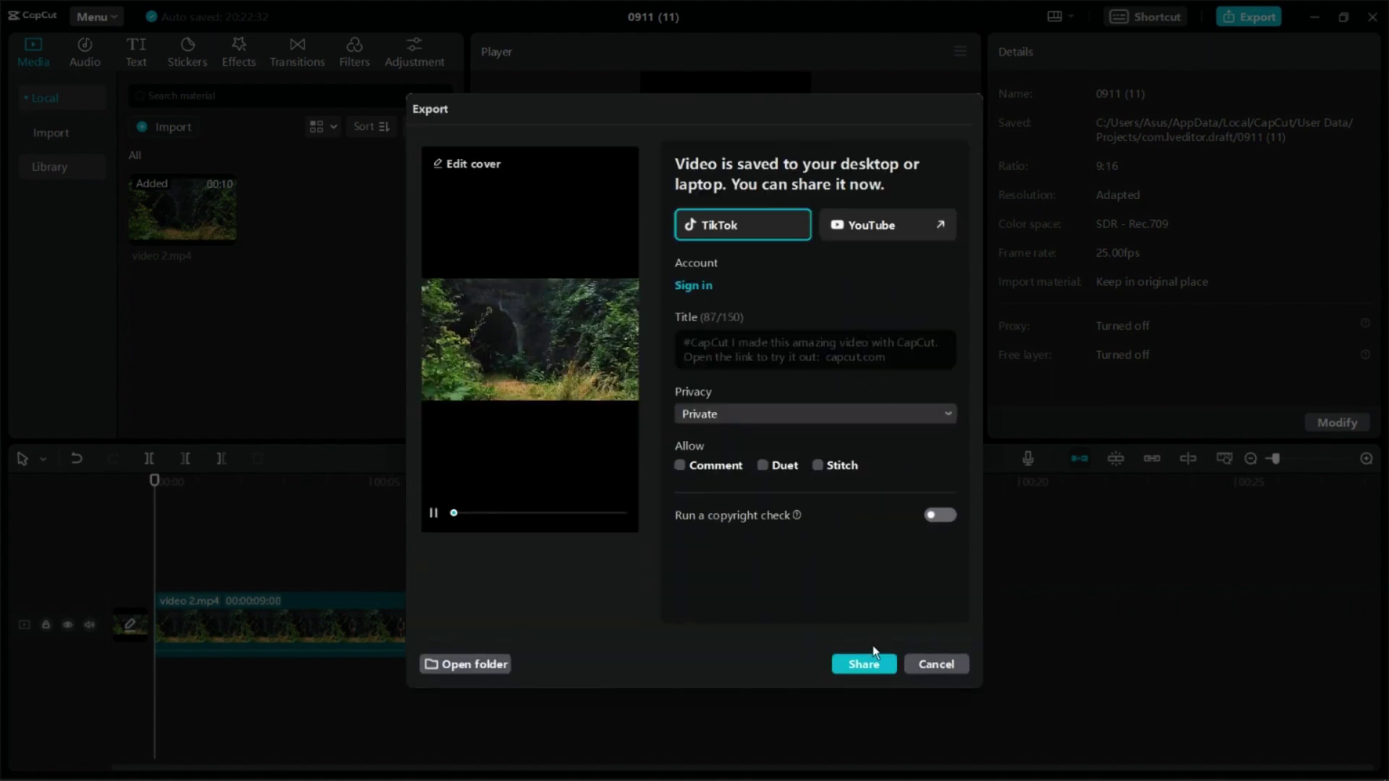
left_click(927, 665)
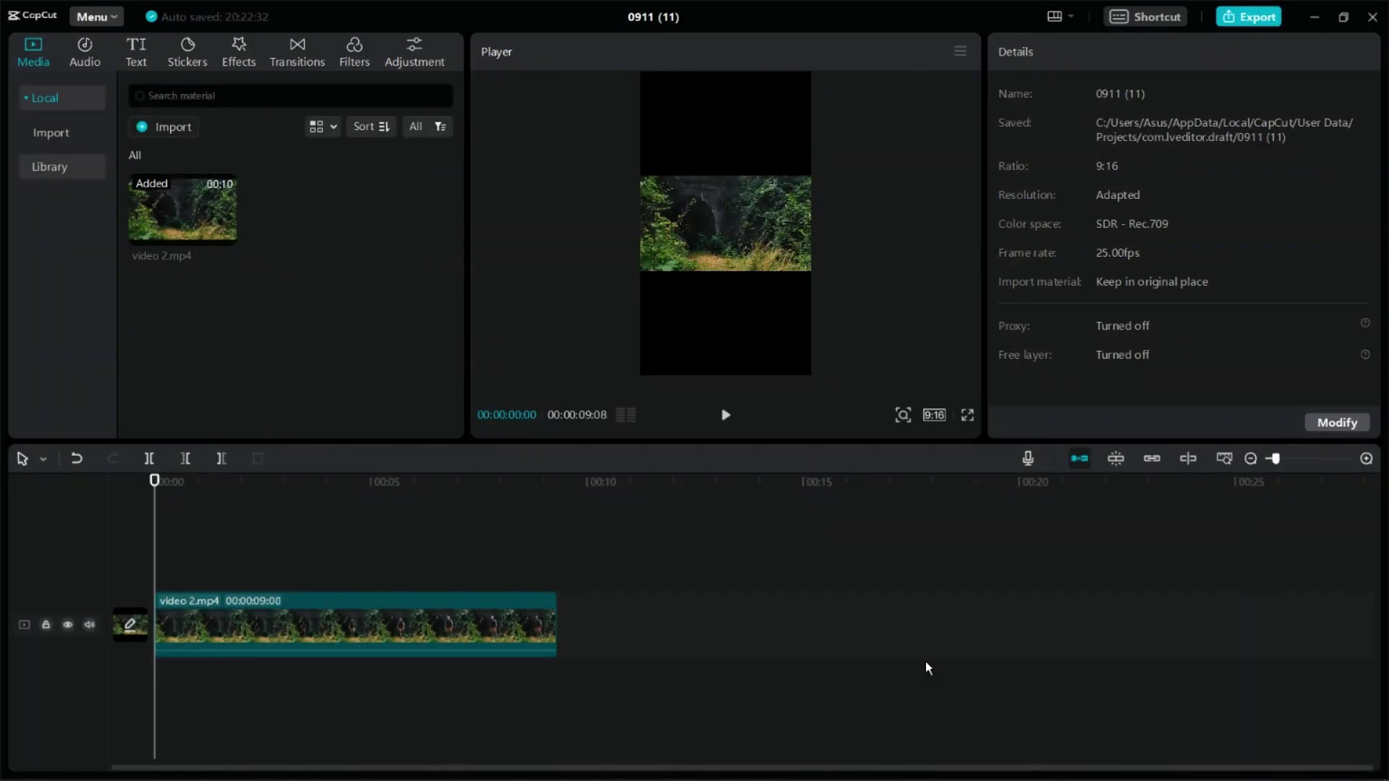
- Open Chrome, search Google for 'adobe' and open the Adobe Firefly page
left_click(1314, 17)
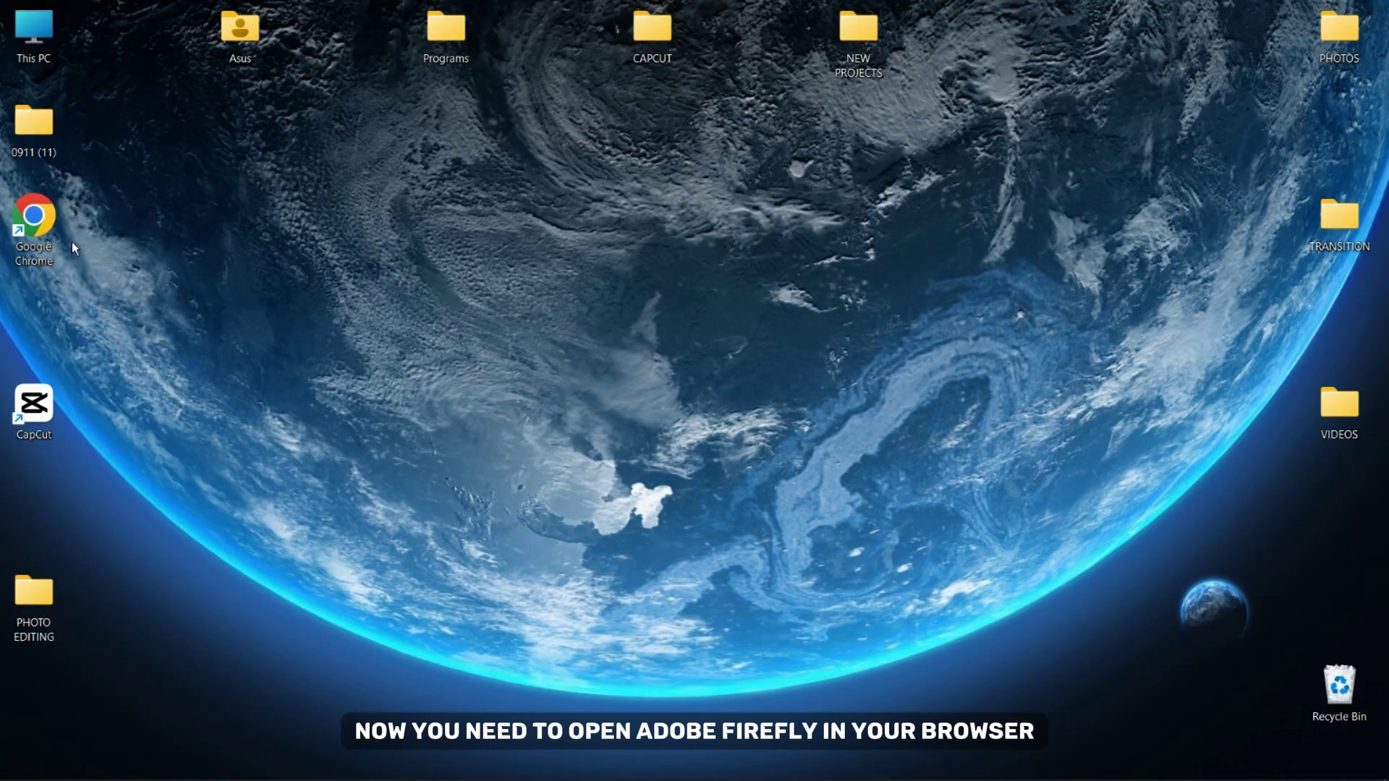
double_click(50, 224)
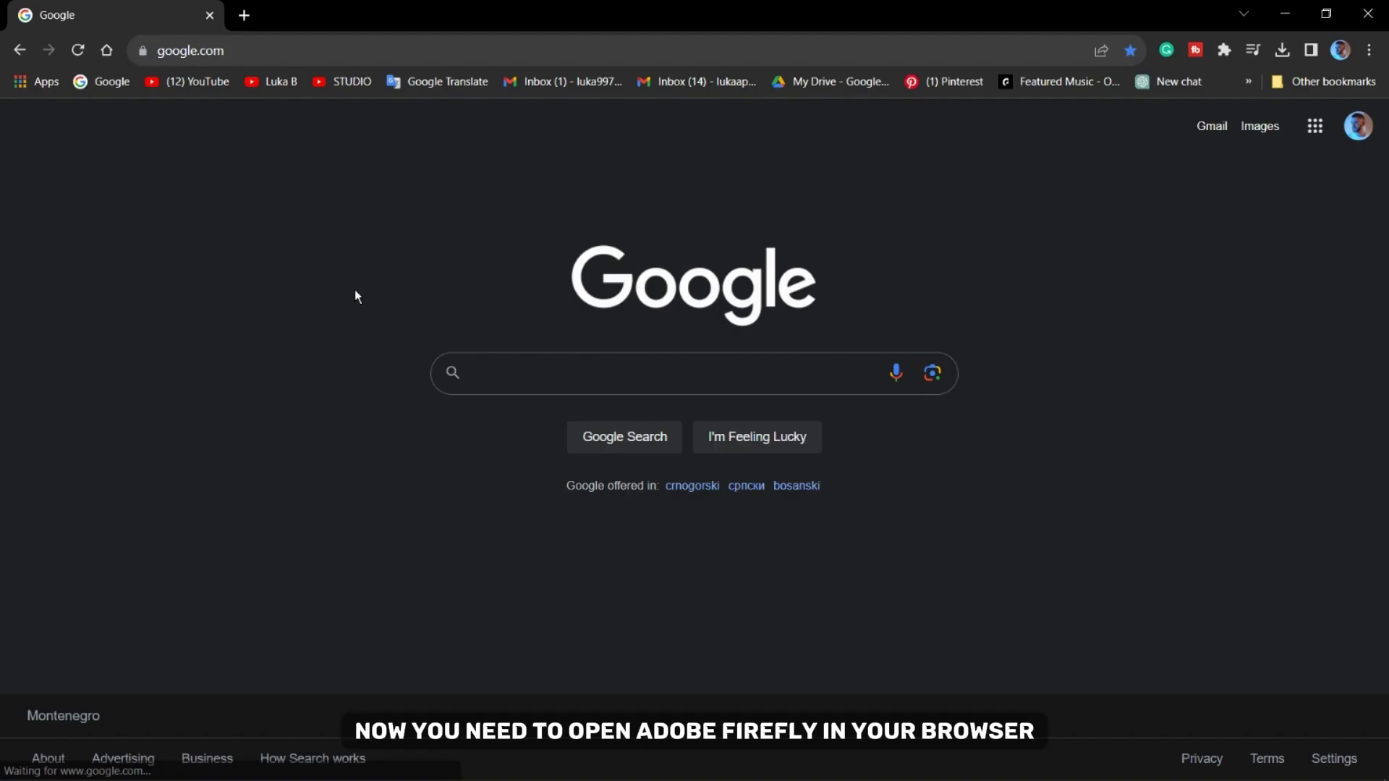
left_click(575, 371)
type("adobe firefly")
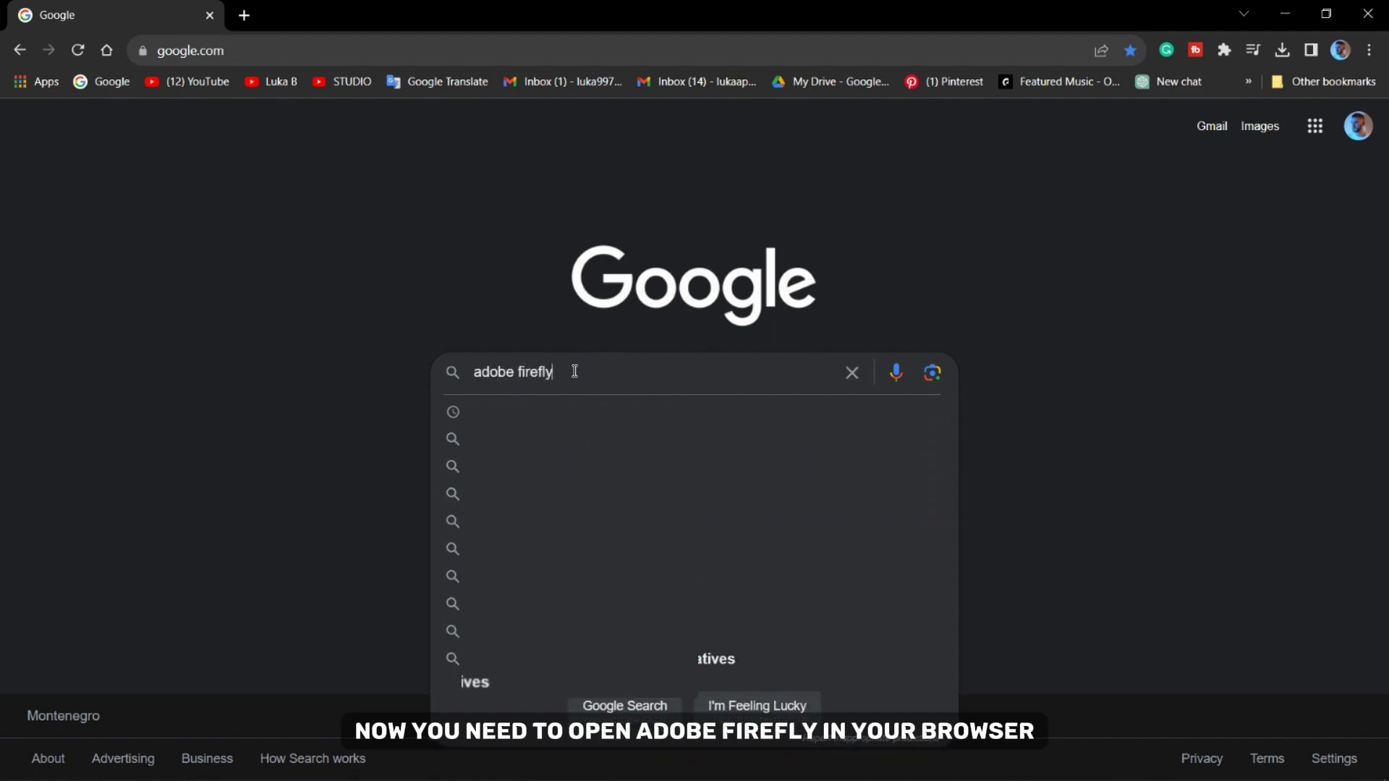
key("Return")
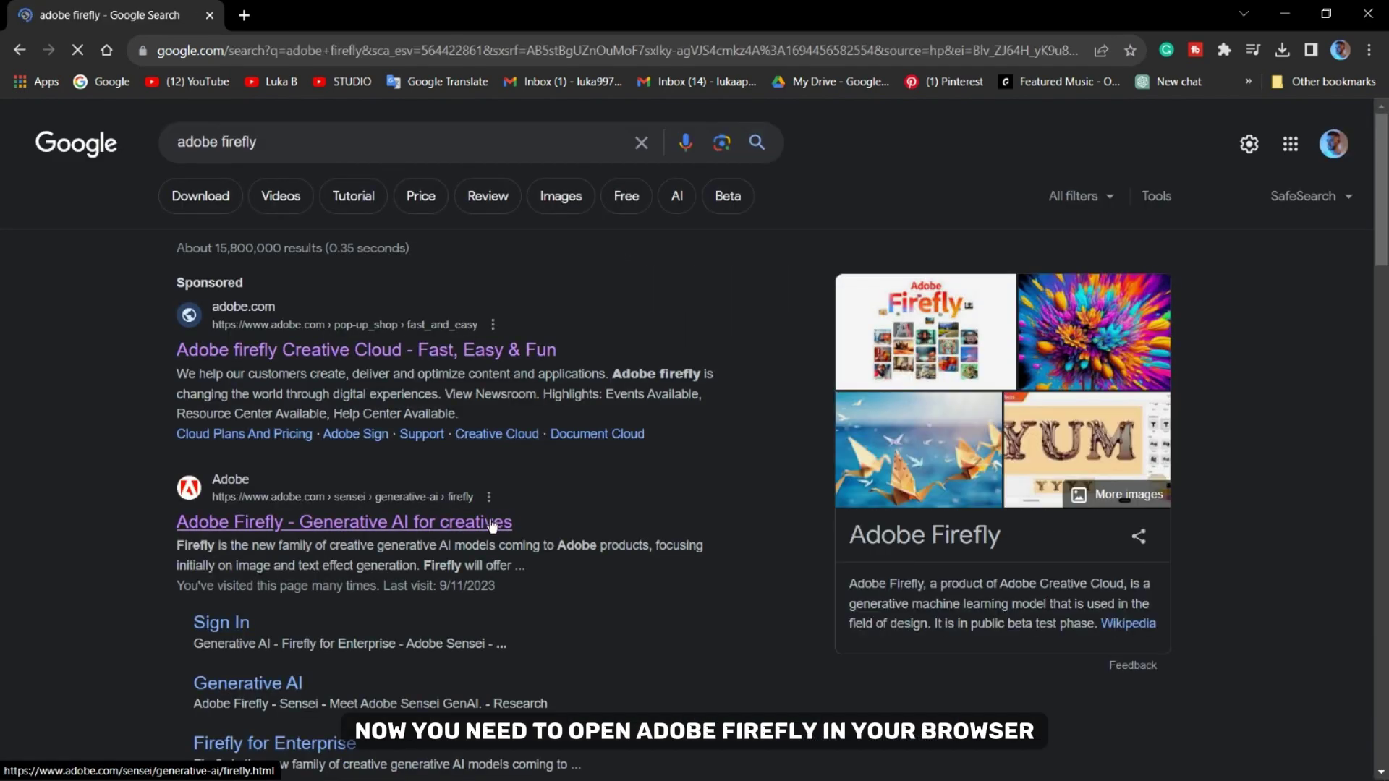
left_click(491, 522)
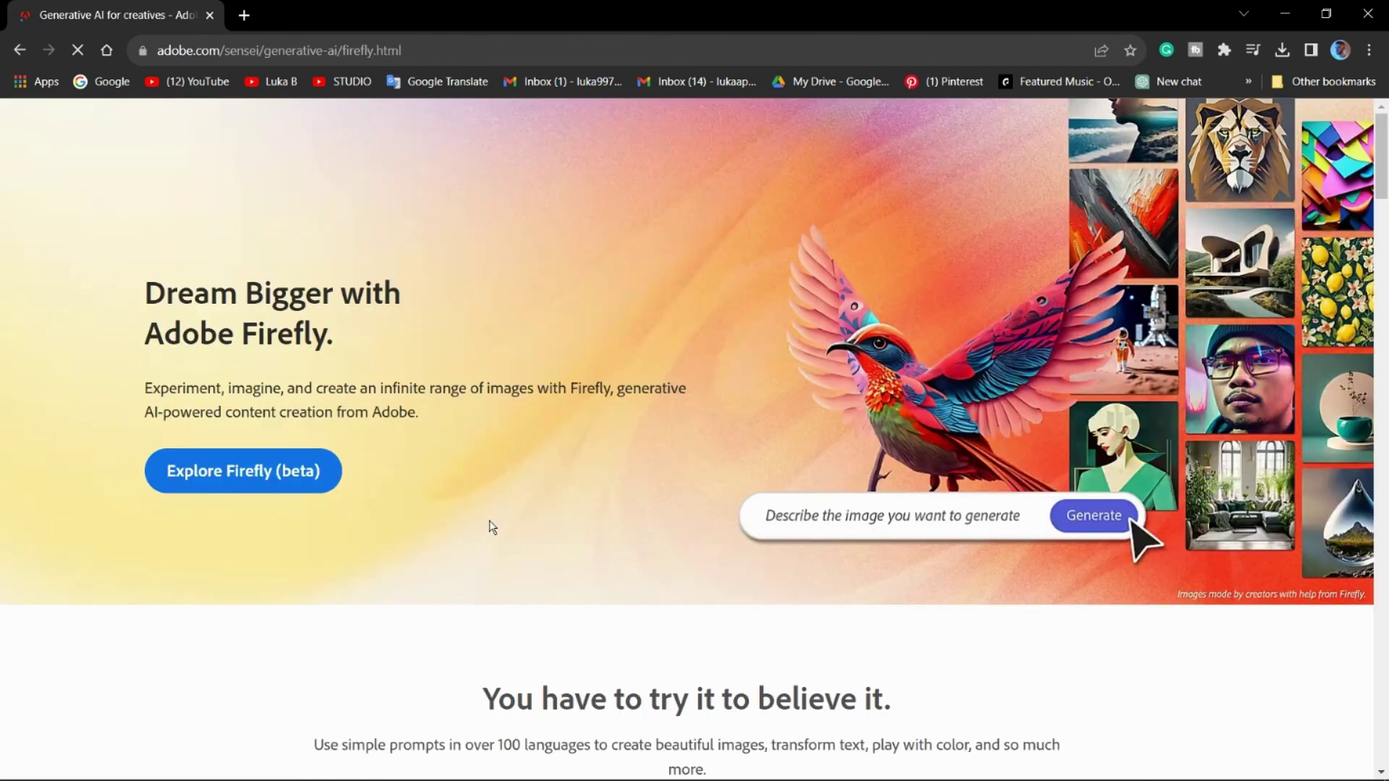
scroll(489, 527, "down", 8)
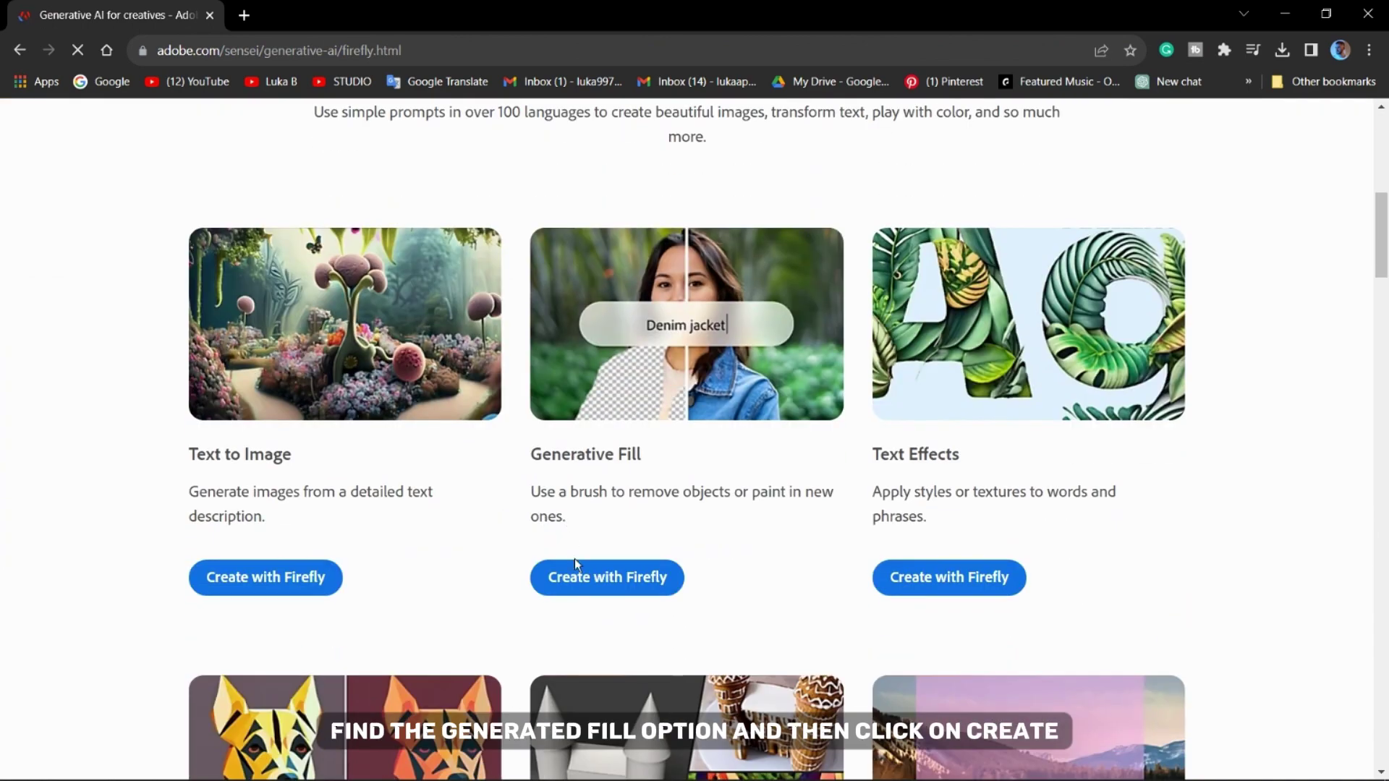
- Upload the 0911 (11)-cover image into Firefly Generative Fill
left_click(570, 577)
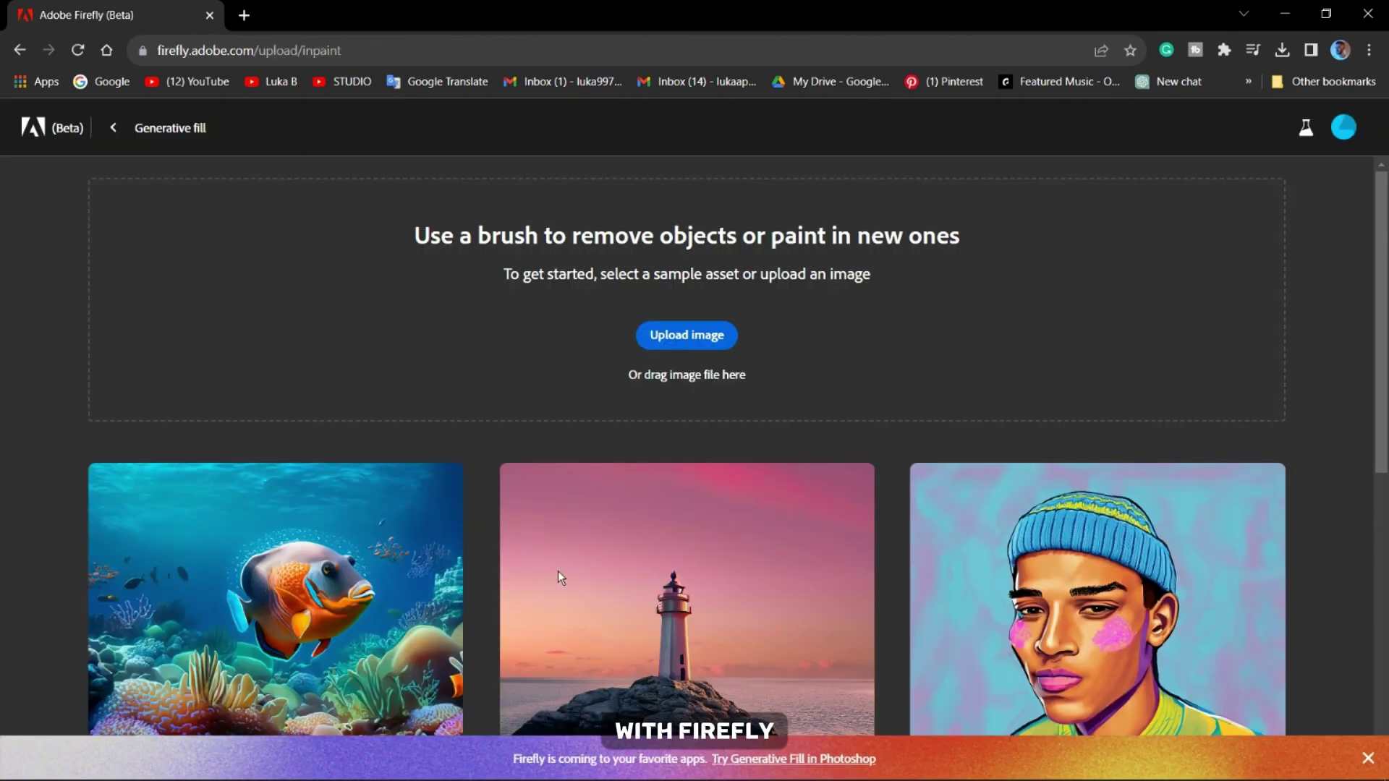
left_click(690, 343)
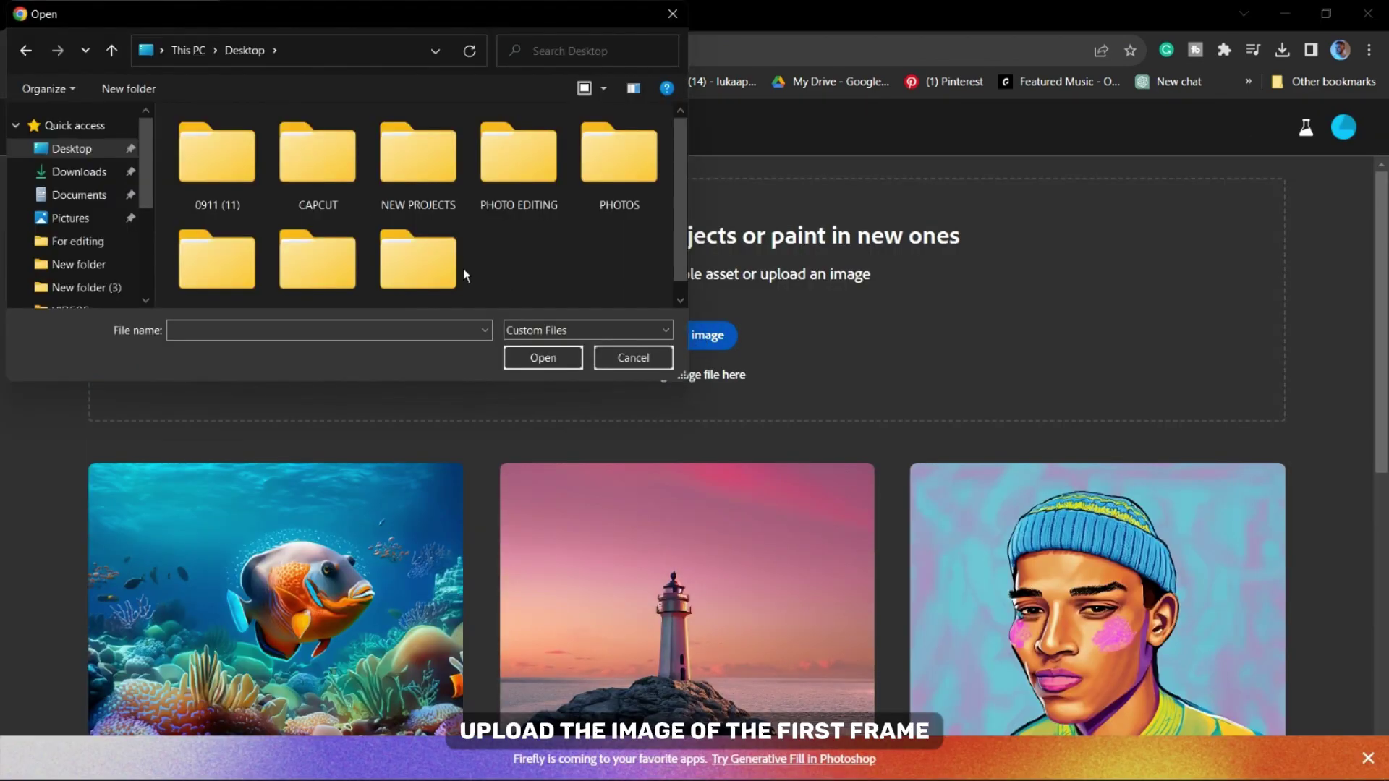
double_click(227, 195)
double_click(228, 195)
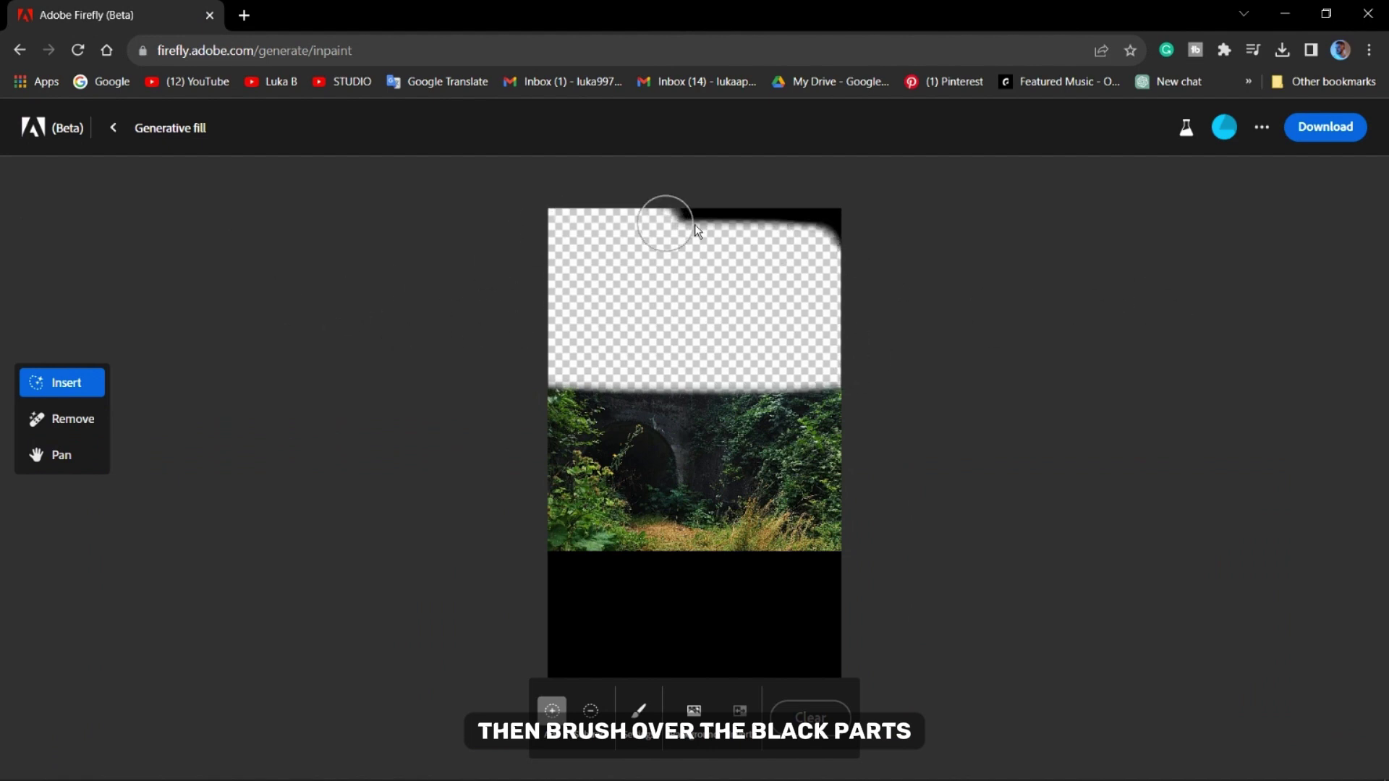
- Brush over the black bars above and below the forest photo to mask them
scroll(568, 411, "down", 3)
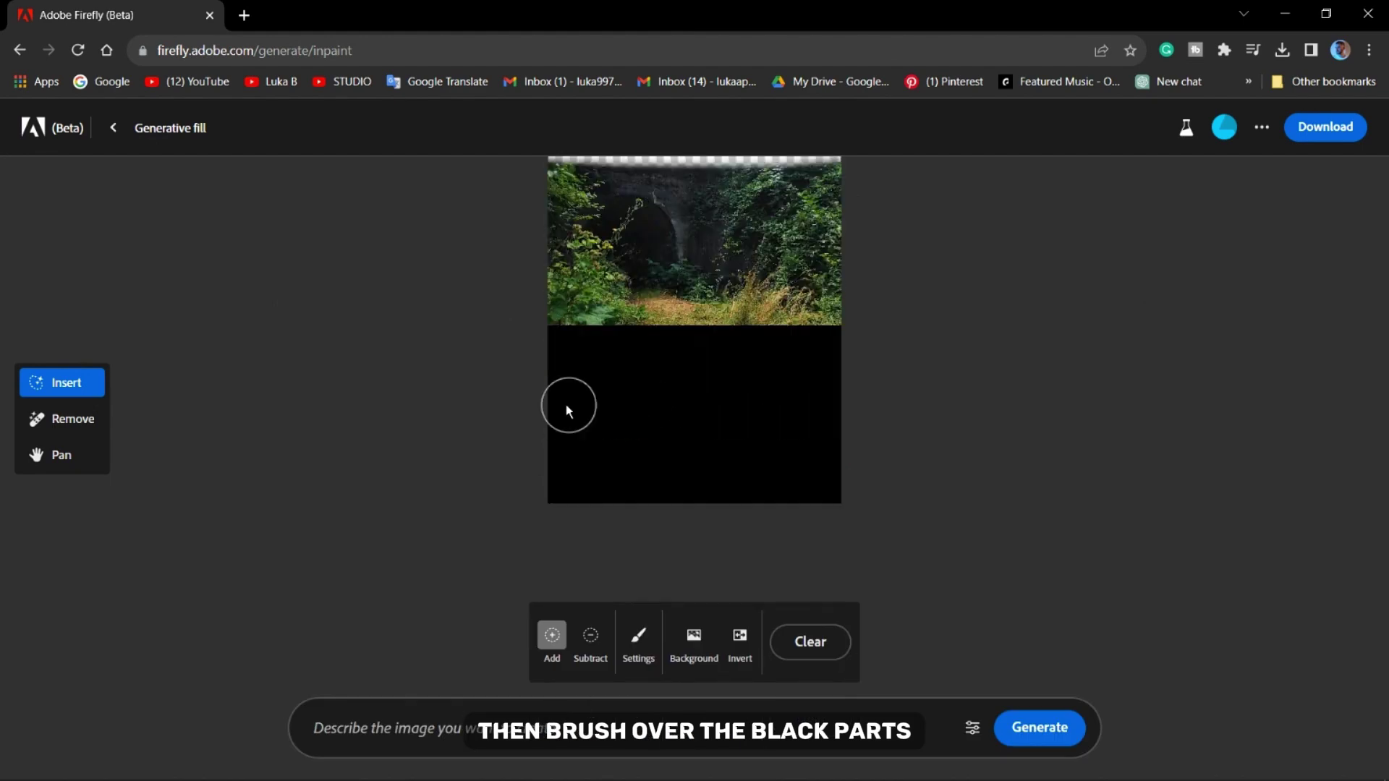
mouse_move(545, 350)
left_mouse_down()
mouse_move(858, 343)
mouse_move(743, 356)
left_mouse_up()
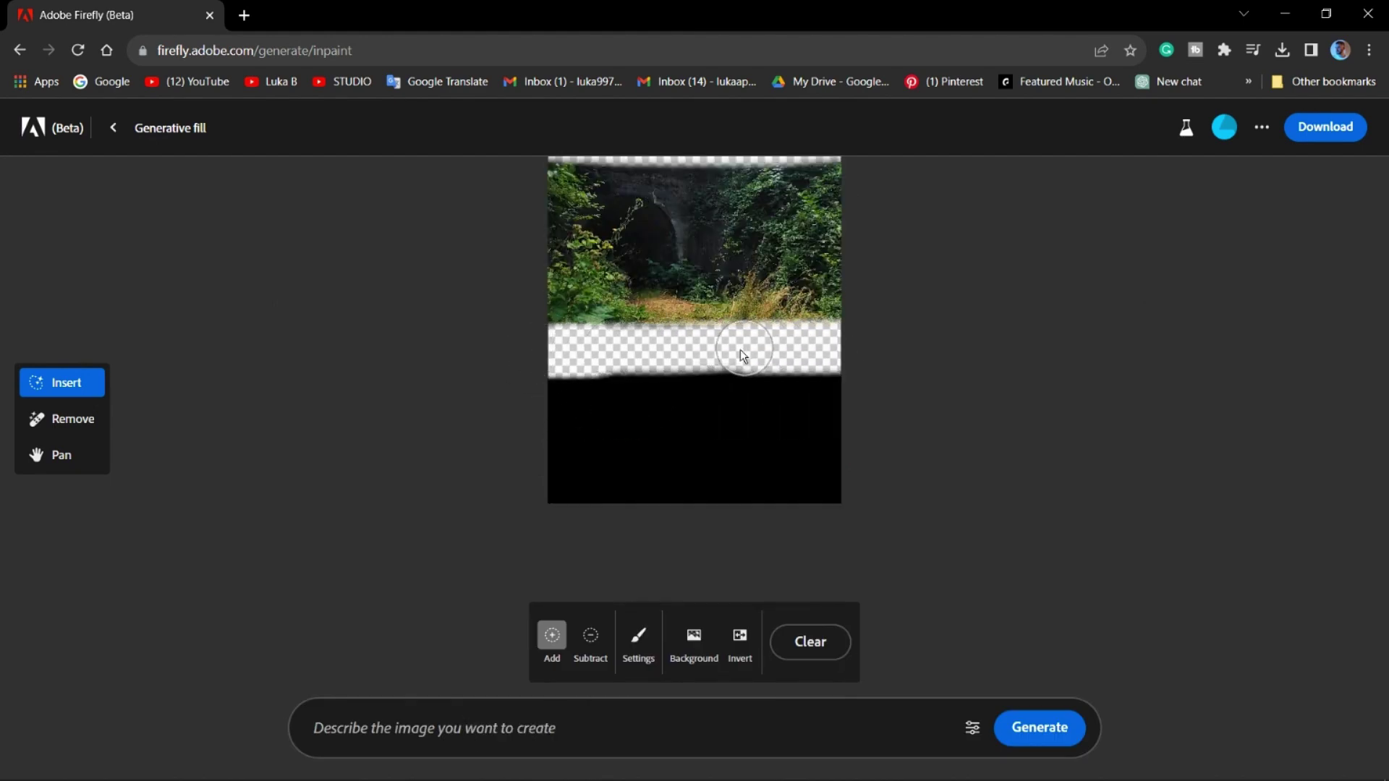
mouse_move(533, 359)
left_mouse_down()
mouse_move(857, 371)
mouse_move(810, 401)
mouse_move(457, 411)
mouse_move(562, 460)
mouse_move(902, 490)
mouse_move(451, 526)
left_mouse_up()
scroll(518, 548, "up", 3)
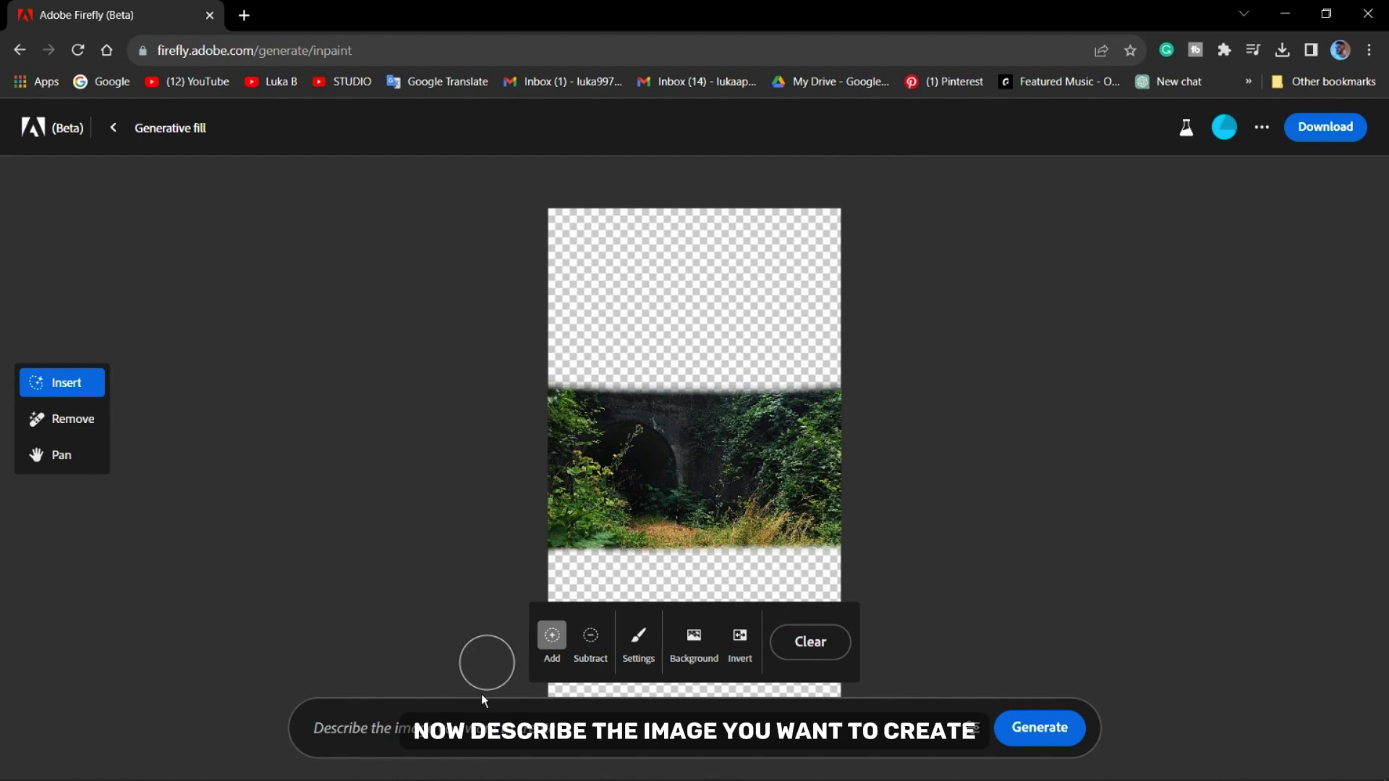
- Generate fill variations from the prompt 'grass, nature, sky'
left_click(475, 750)
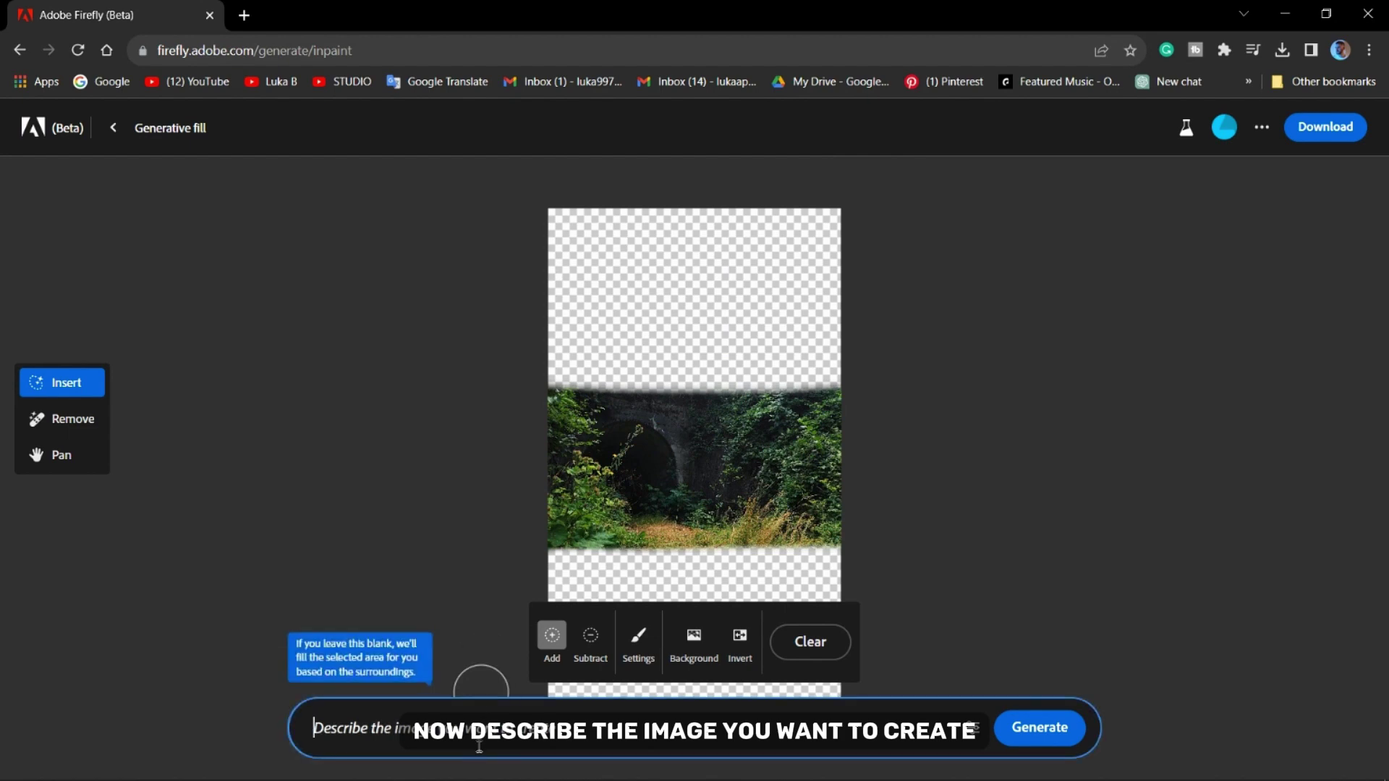
type("gra")
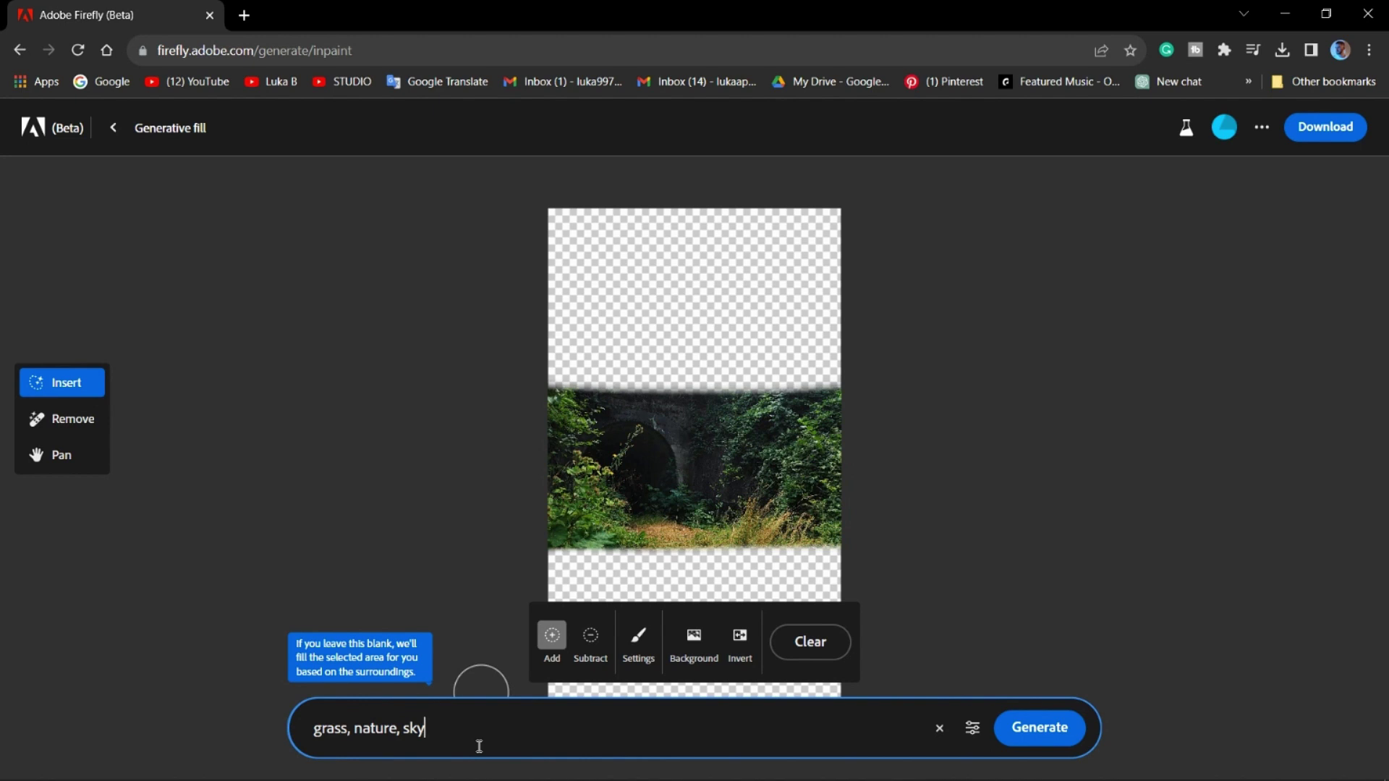
type("ss, nature, sky")
left_click(1073, 731)
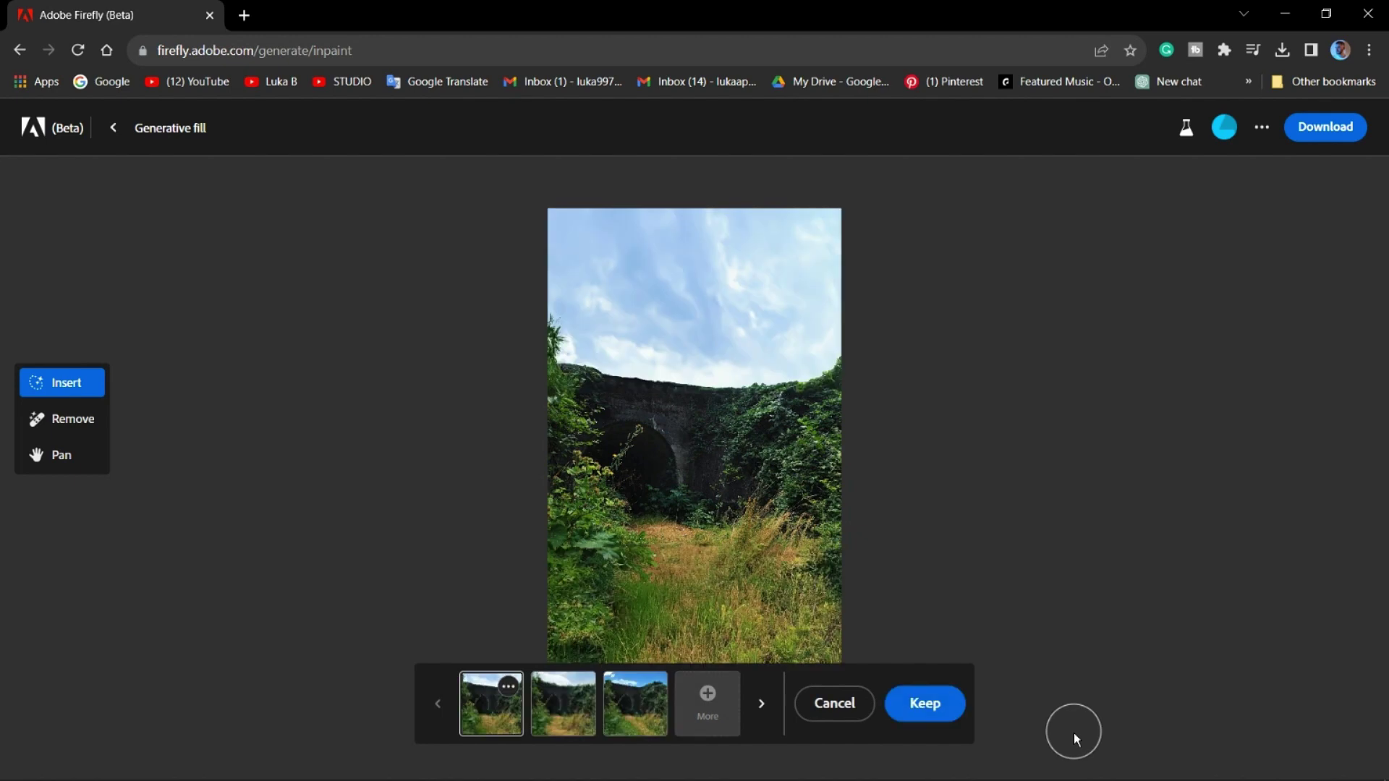
- Keep the second, paler-sky variation and download the filled image
left_click(565, 712)
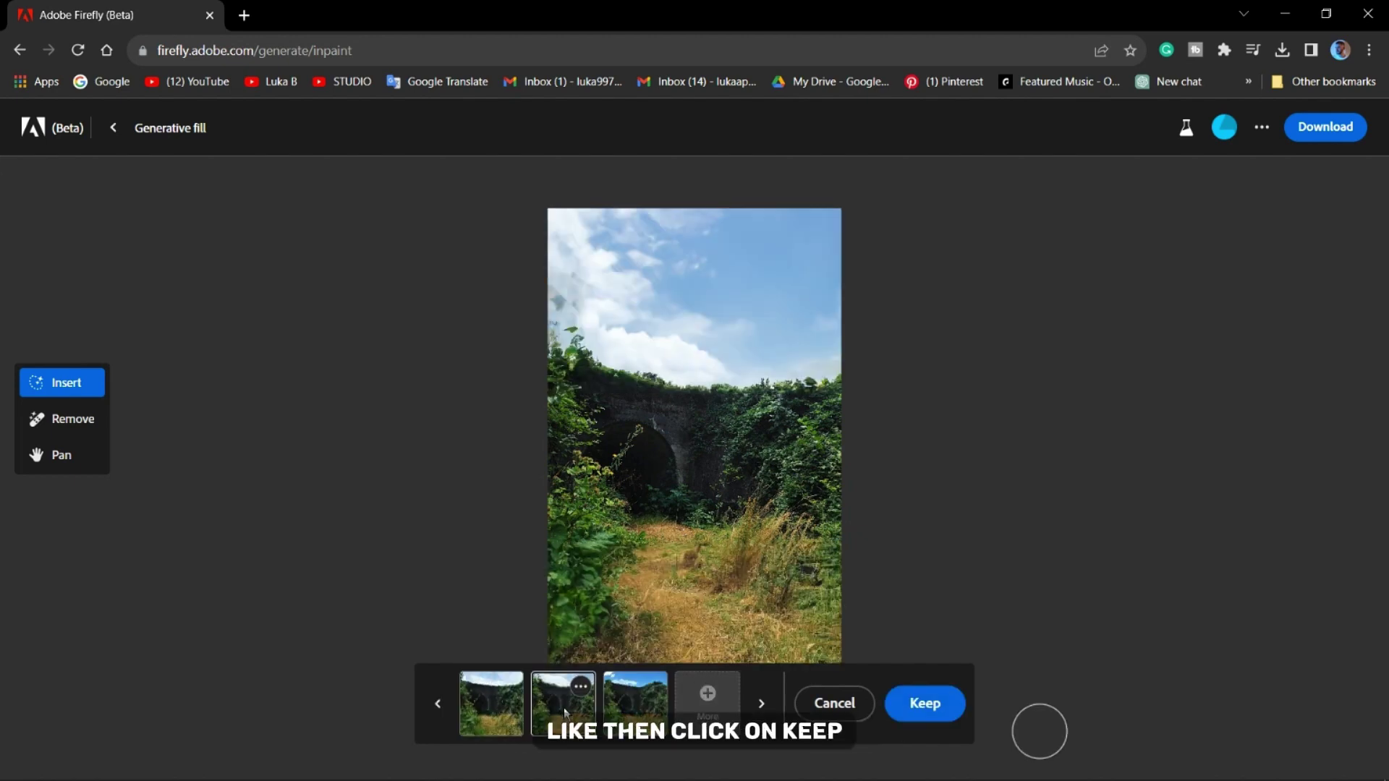
left_click(634, 710)
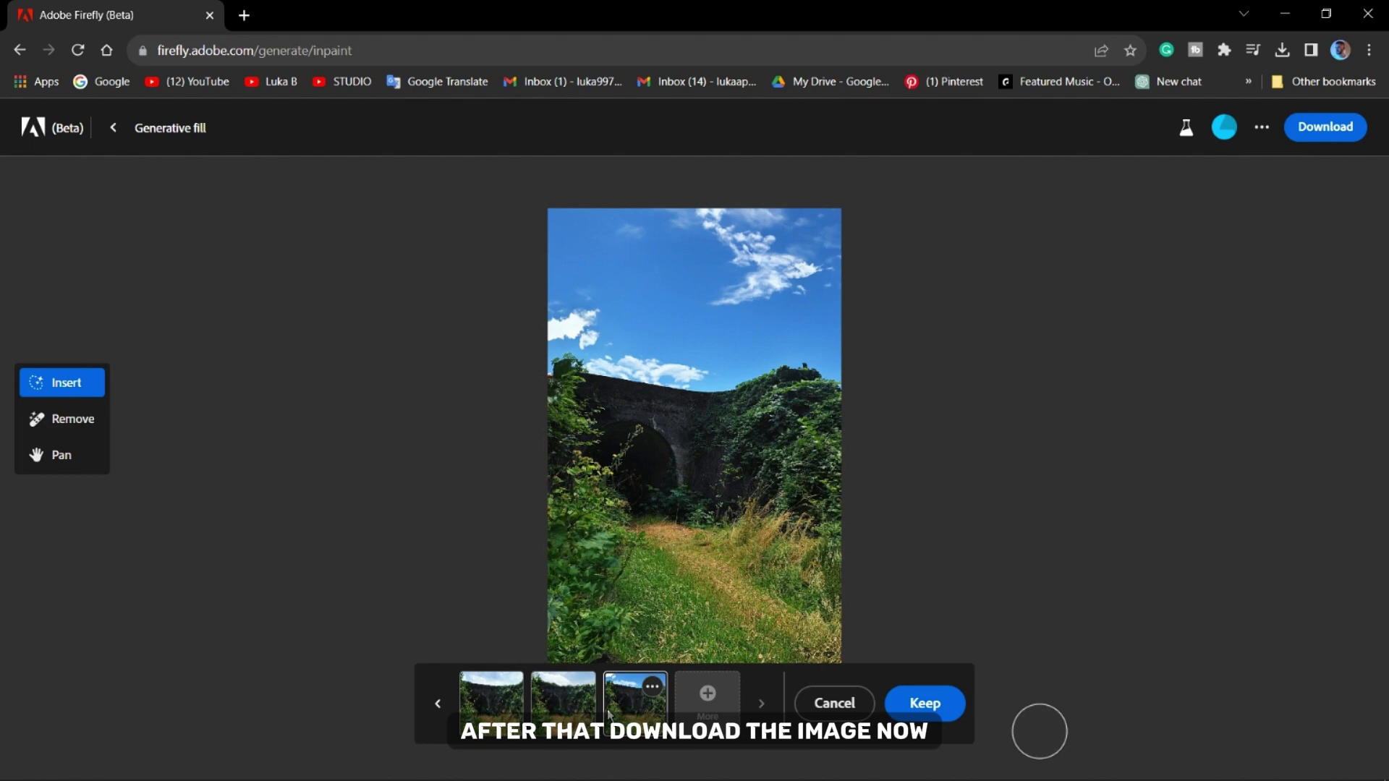
left_click(584, 719)
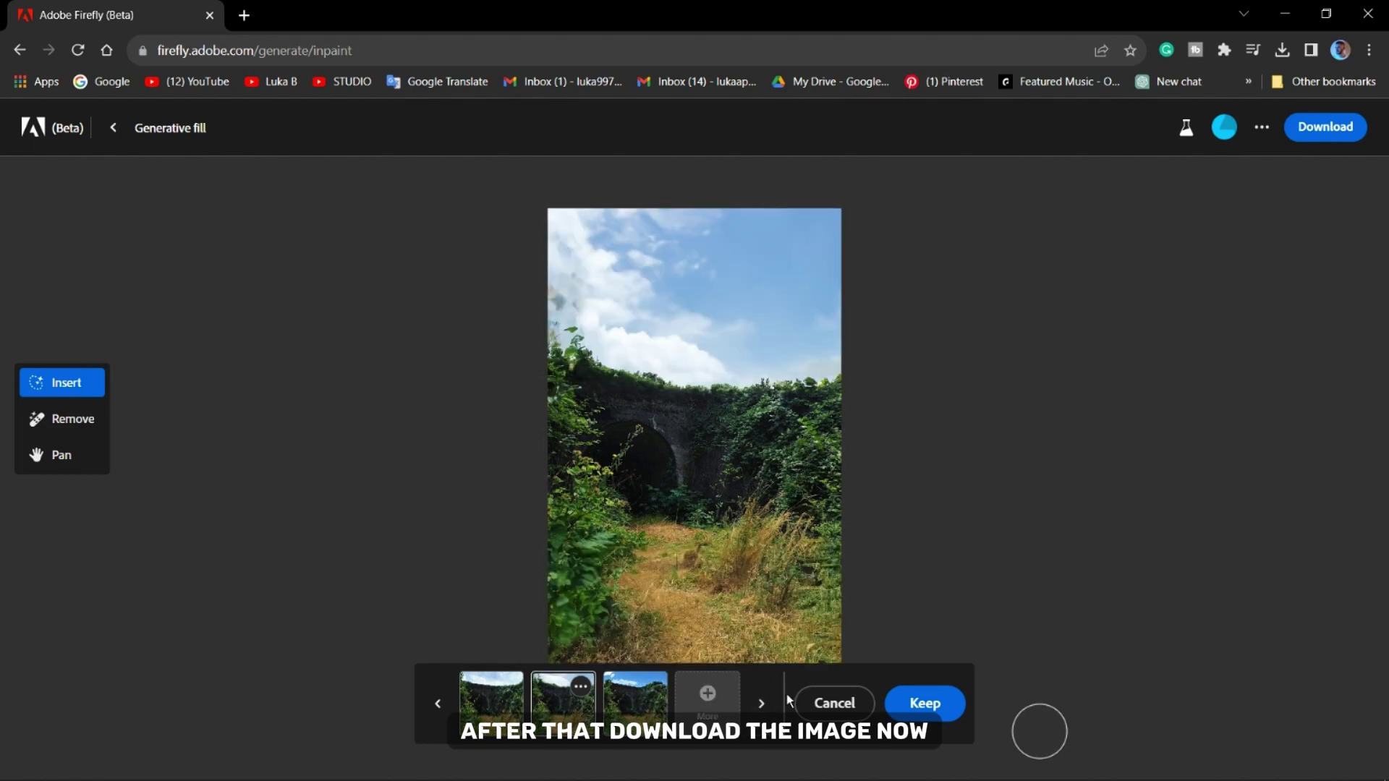
left_click(924, 716)
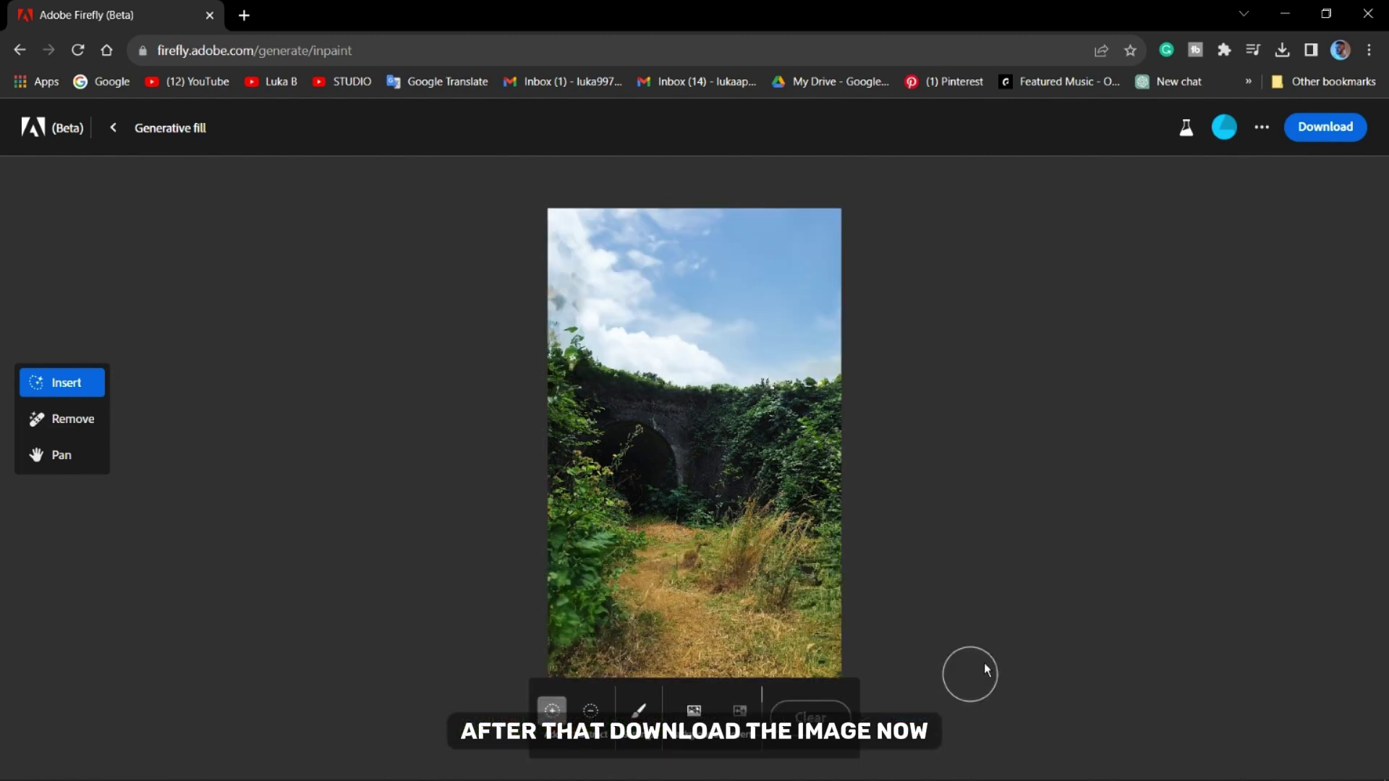
left_click(1345, 128)
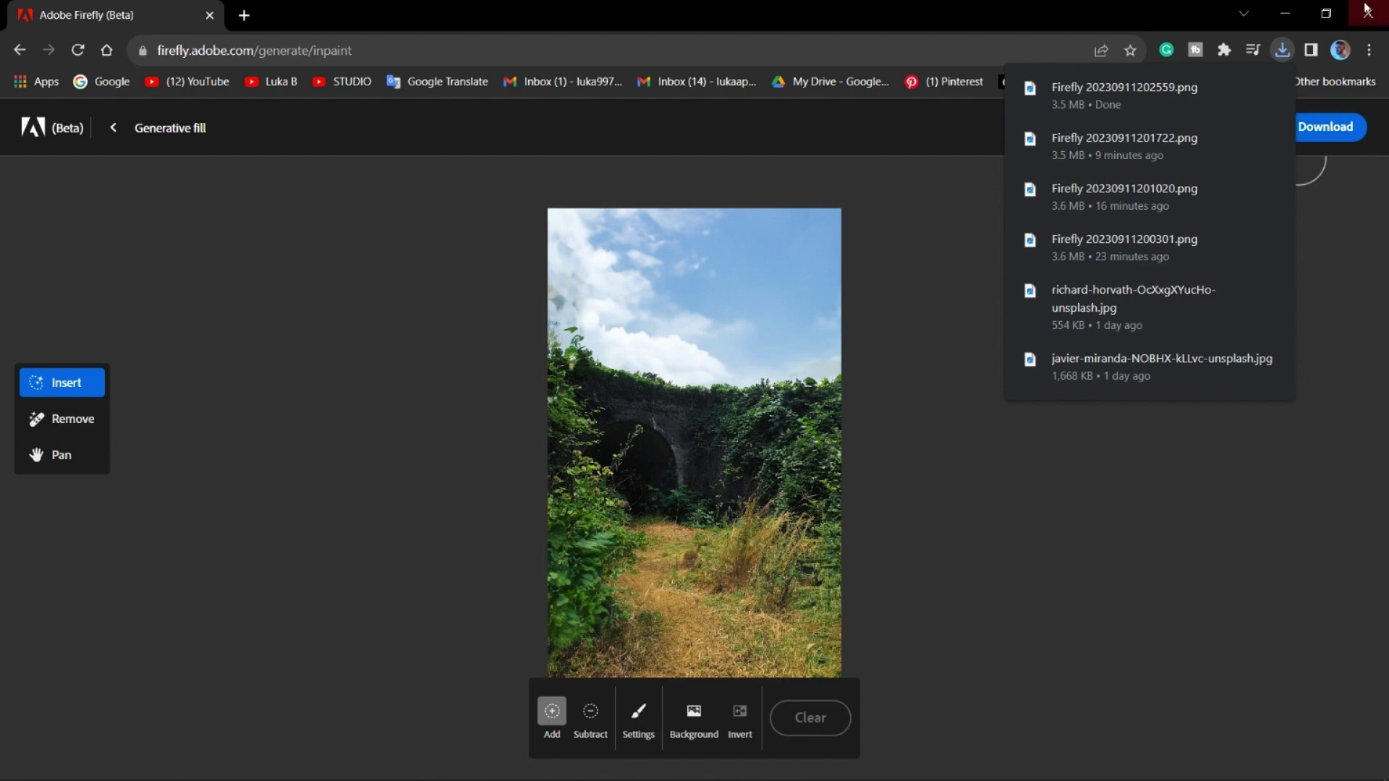
- Return to CapCut and import Firefly 20230911202559.png from Downloads
left_click(1294, 8)
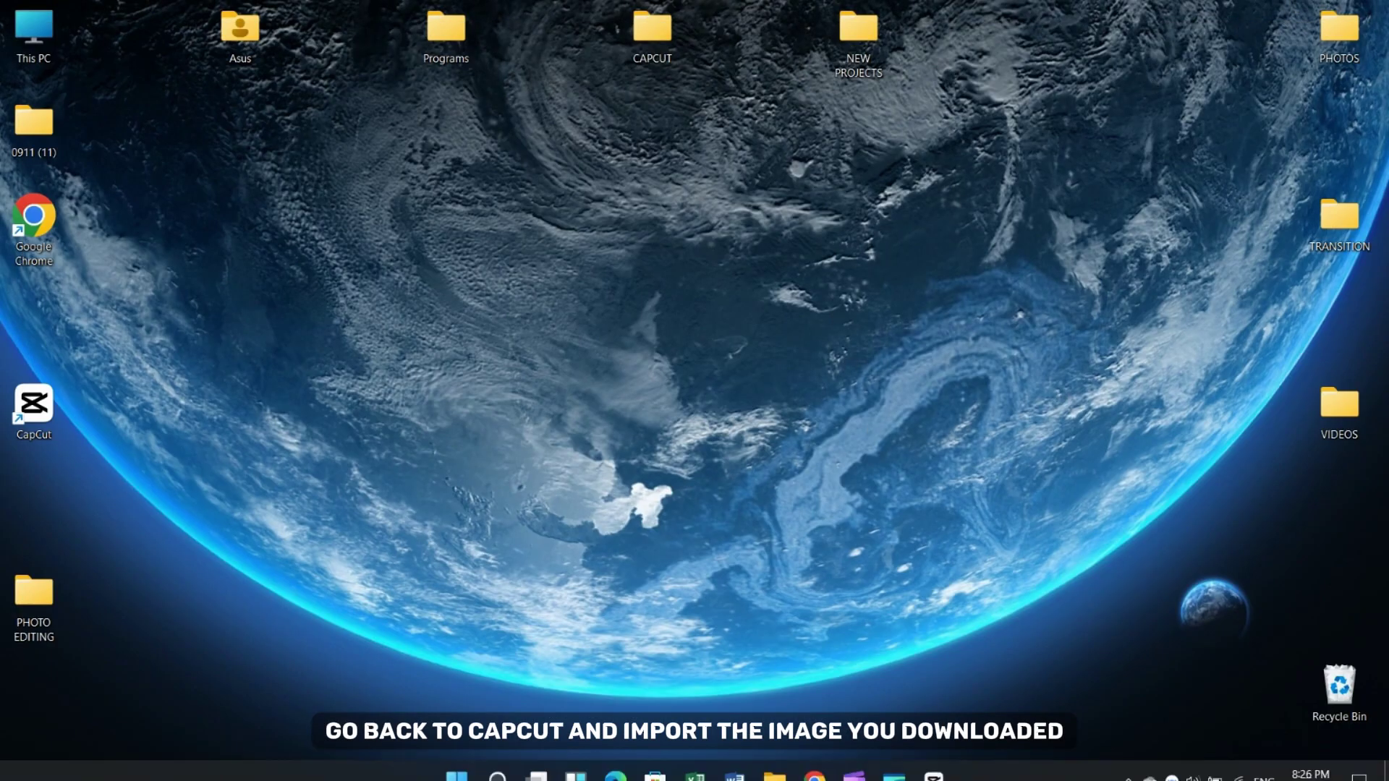
left_click(939, 765)
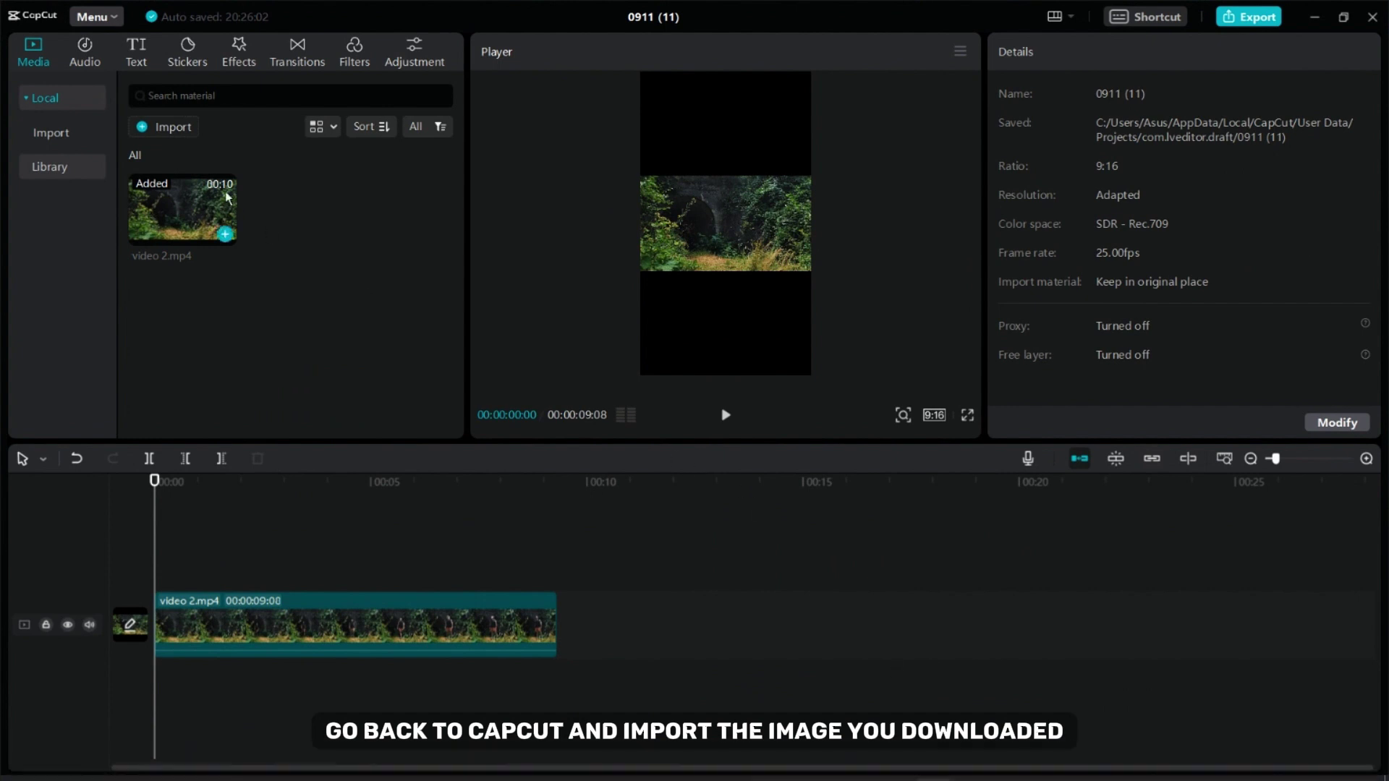
left_click(168, 128)
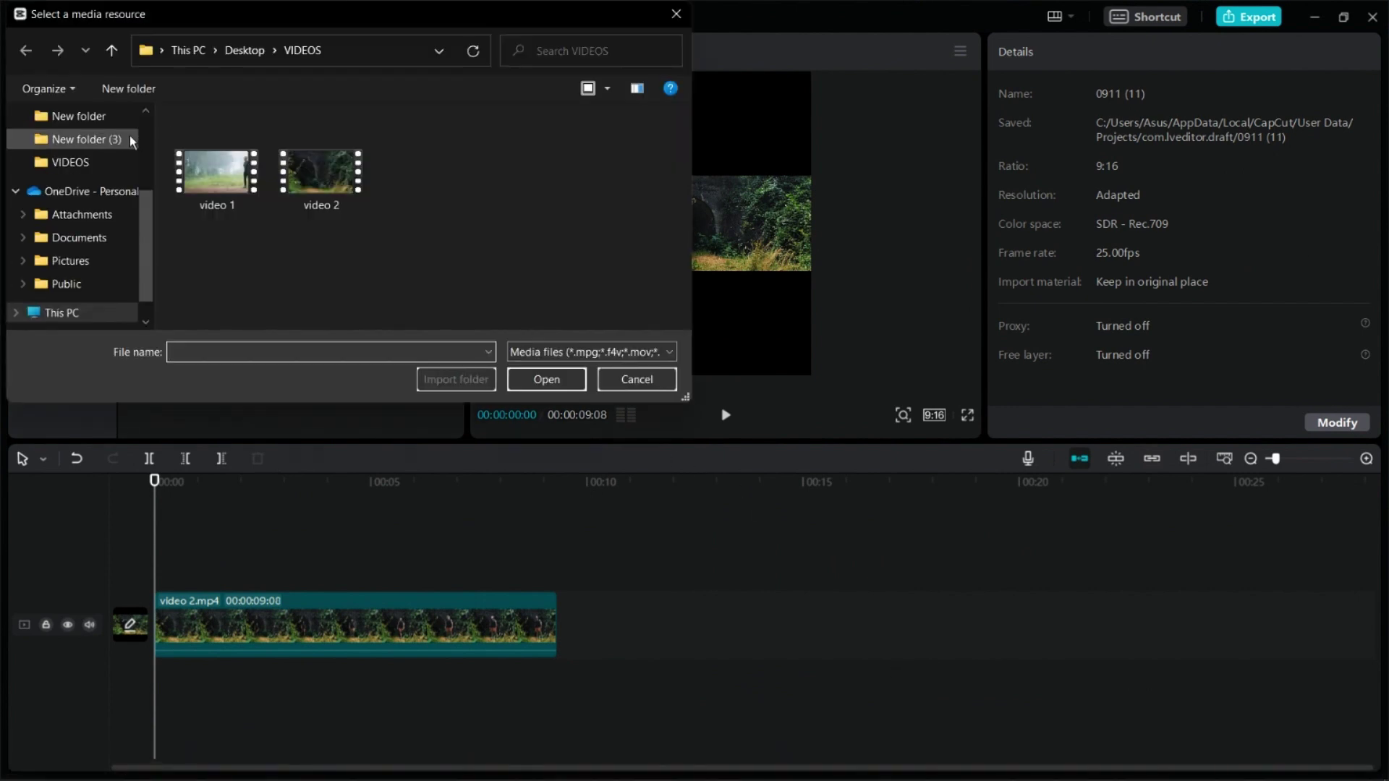
scroll(130, 189, "up", 3)
left_click(107, 176)
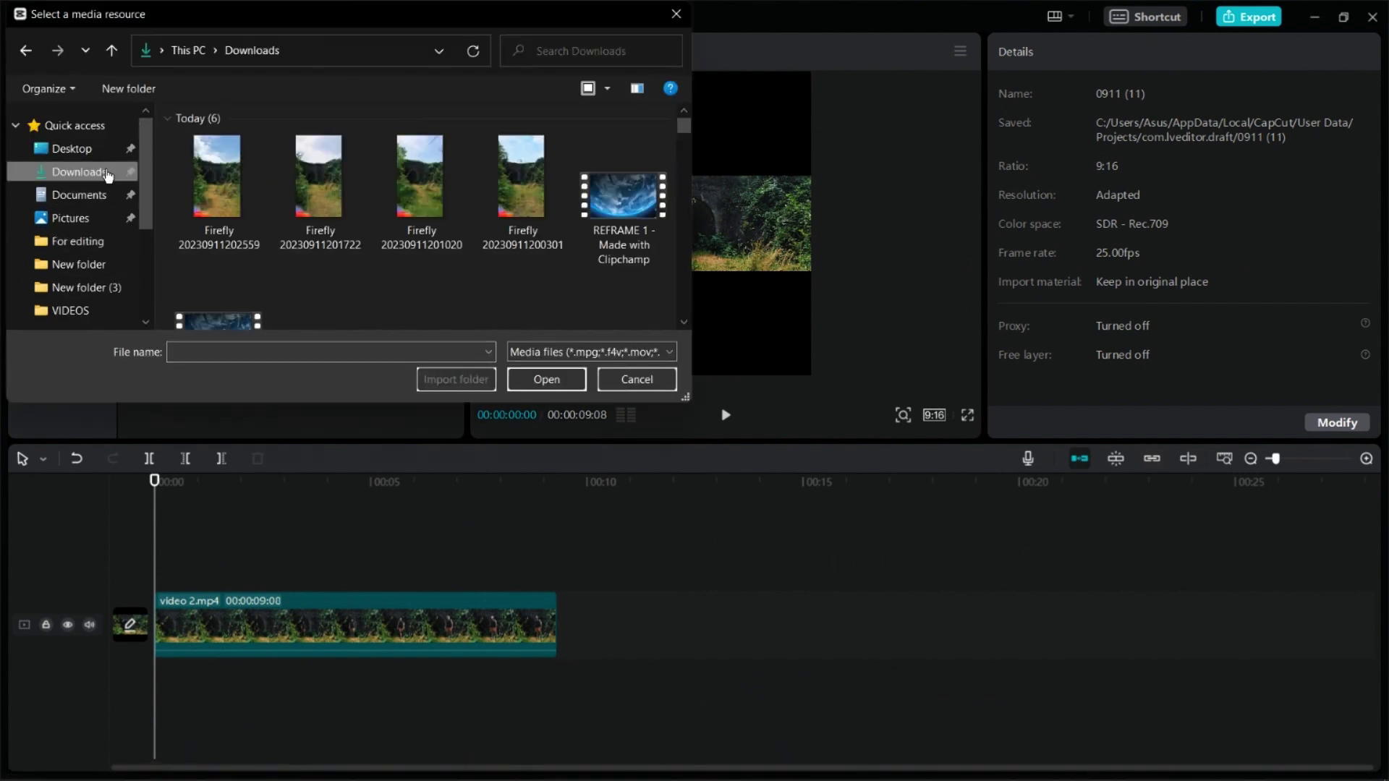
double_click(214, 172)
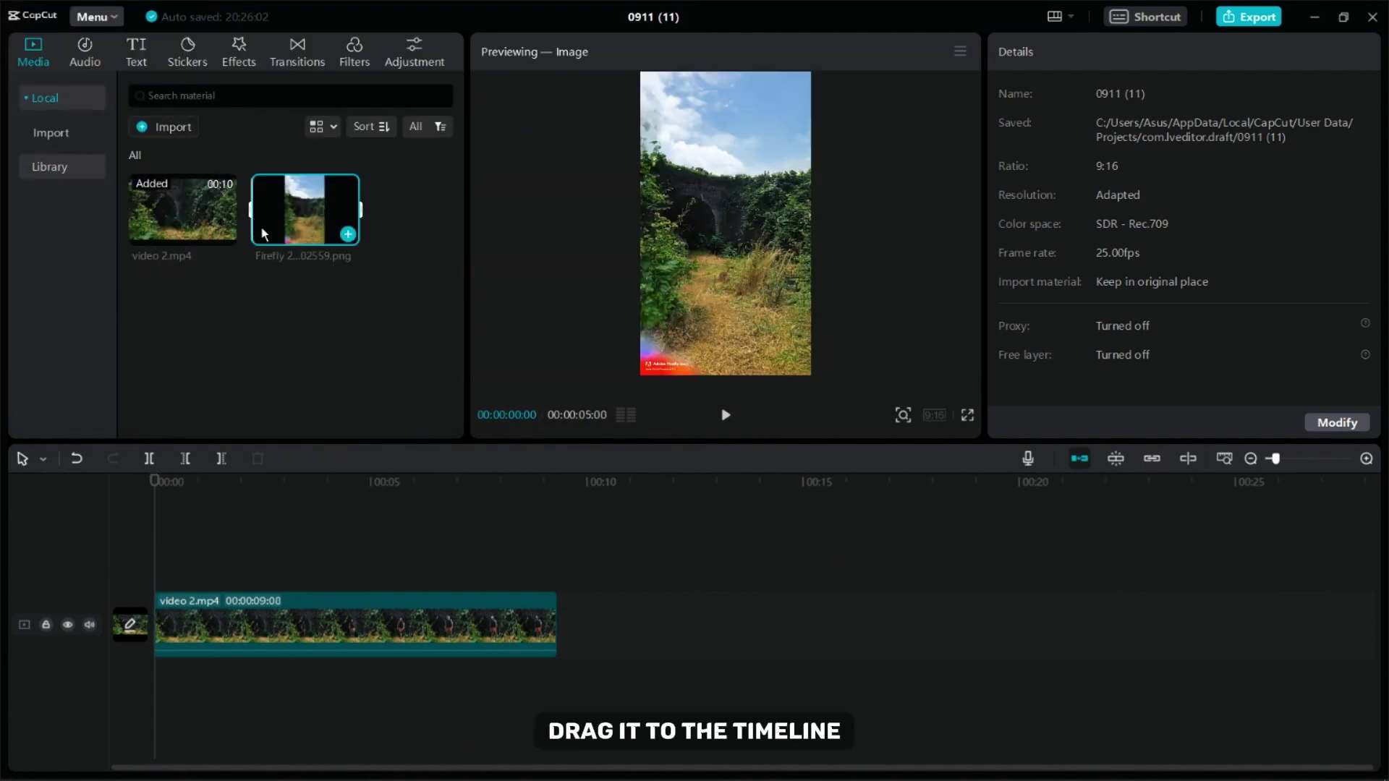
- Place the Firefly image on a track above the video and extend it to the video's end
left_click_drag(210, 583, 138, 554)
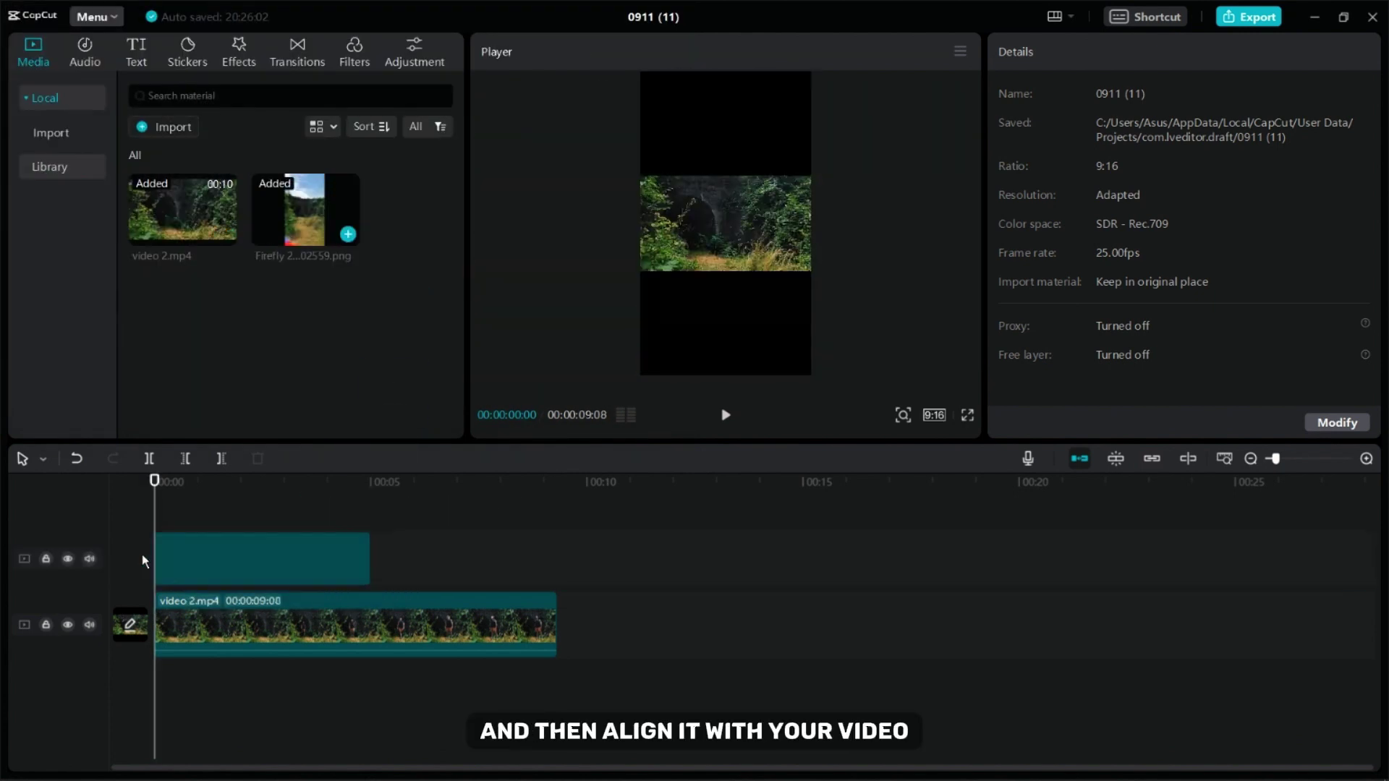
left_click_drag(372, 562, 551, 667)
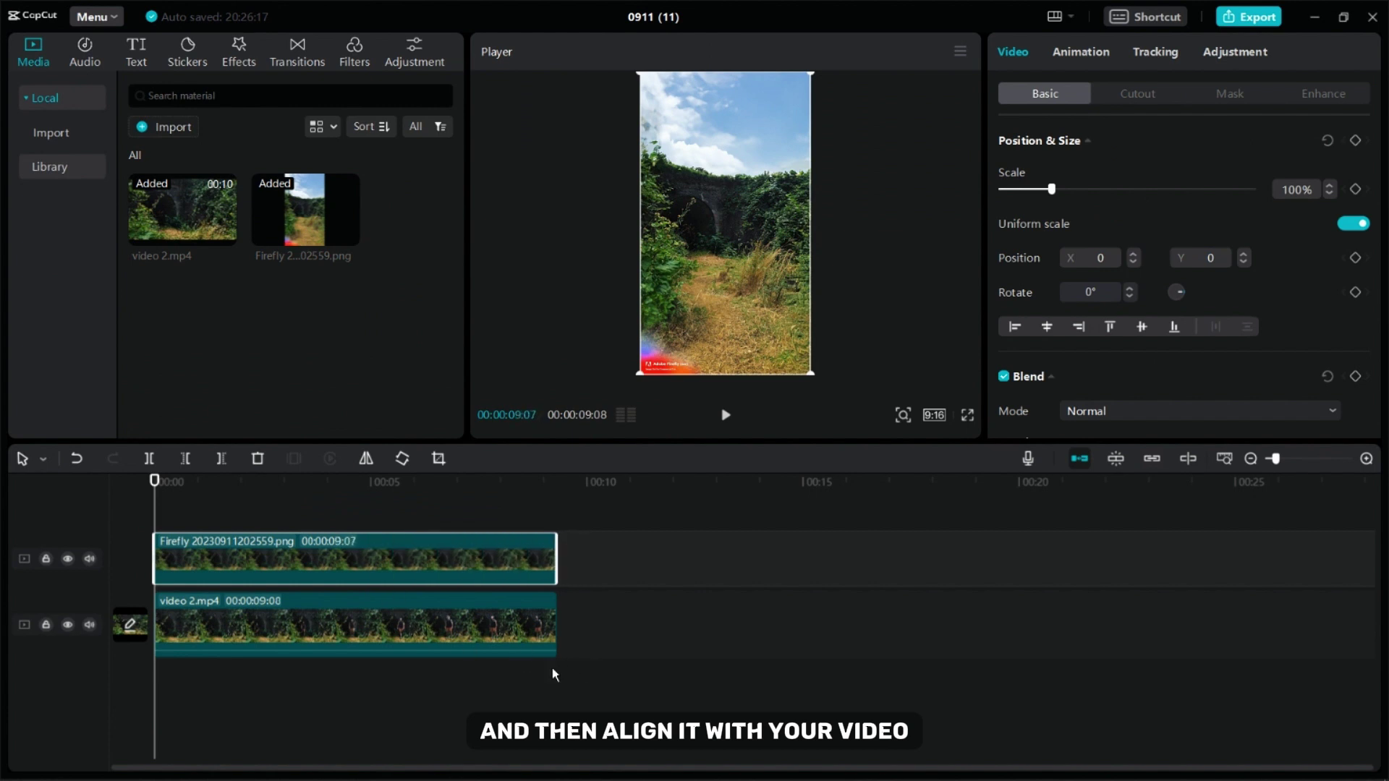
left_click(567, 625)
- Delete the video track's cover image, then select the Firefly image clip
left_click_drag(1276, 461, 1282, 464)
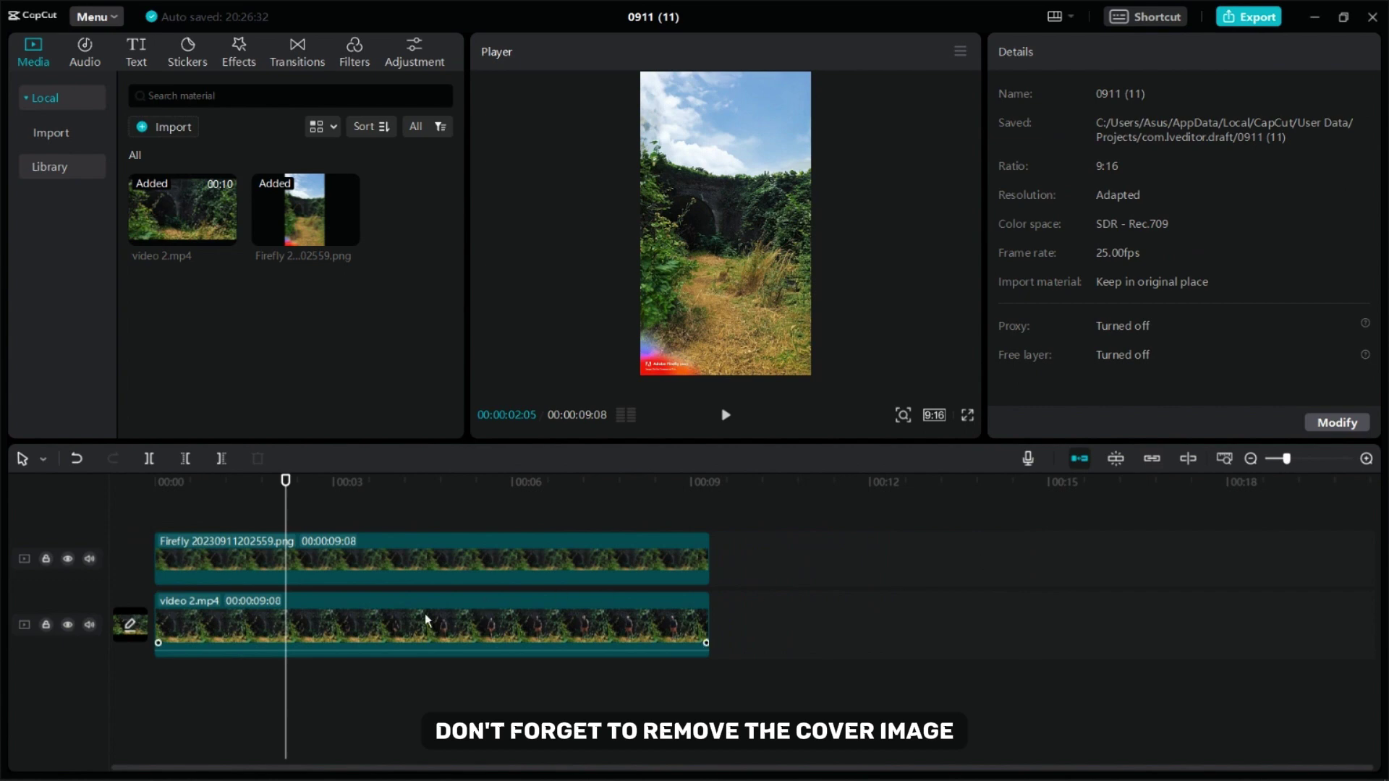
mouse_move(131, 637)
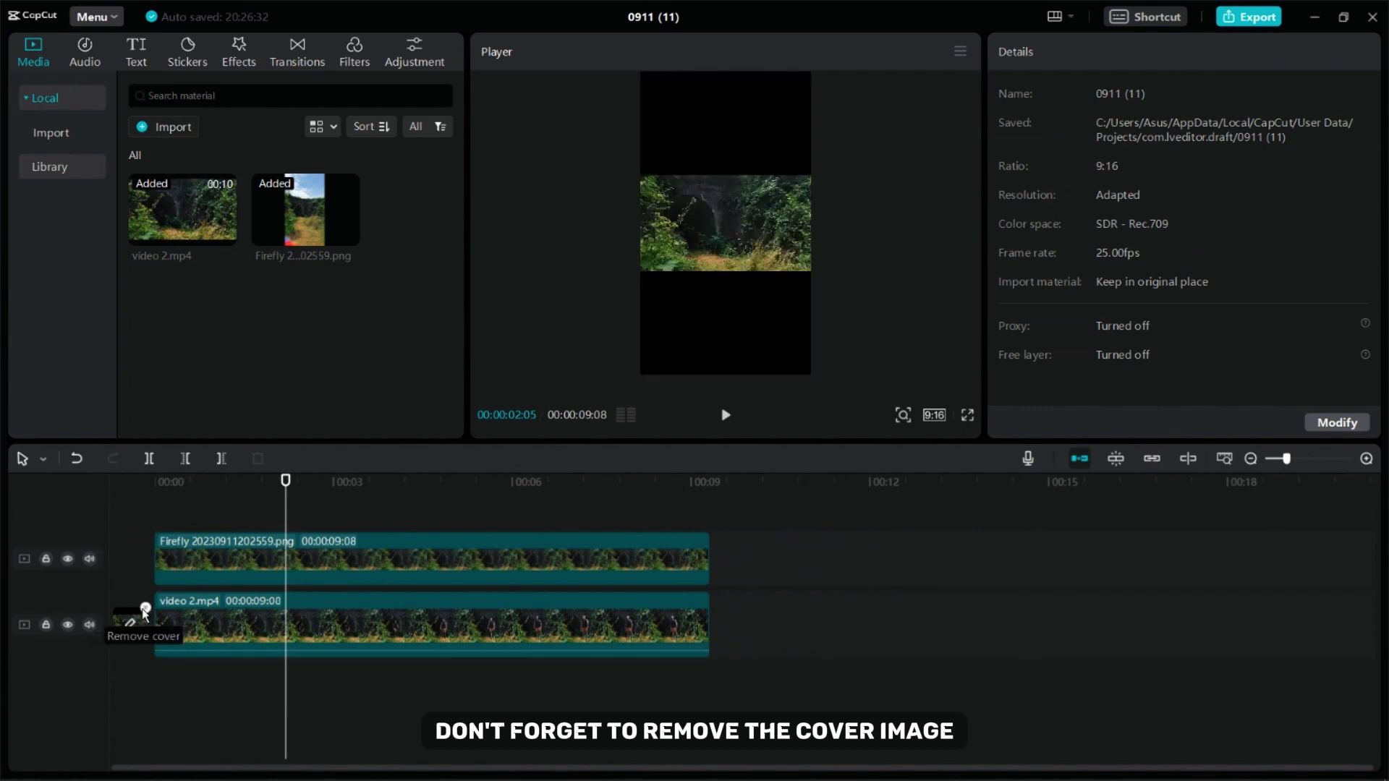
left_click(145, 610)
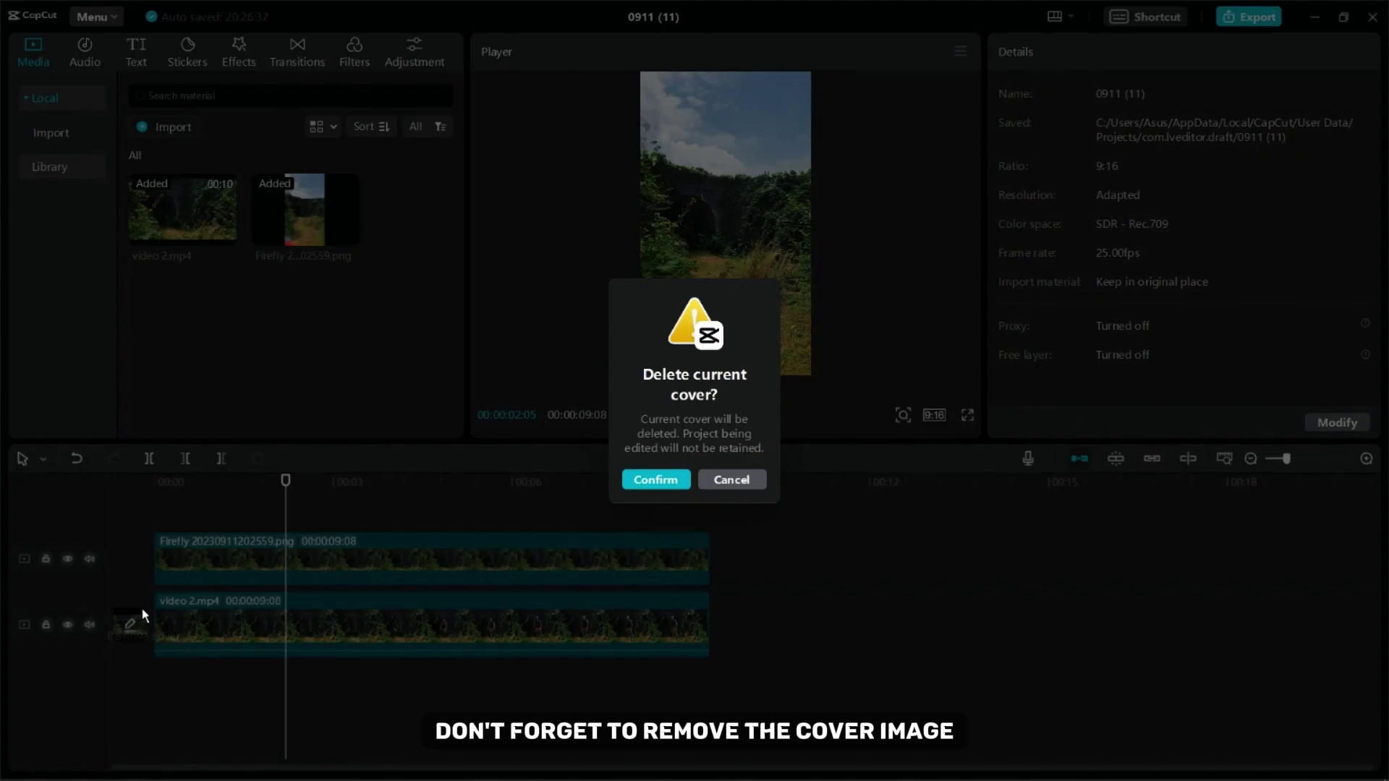
left_click(670, 482)
left_click(242, 550)
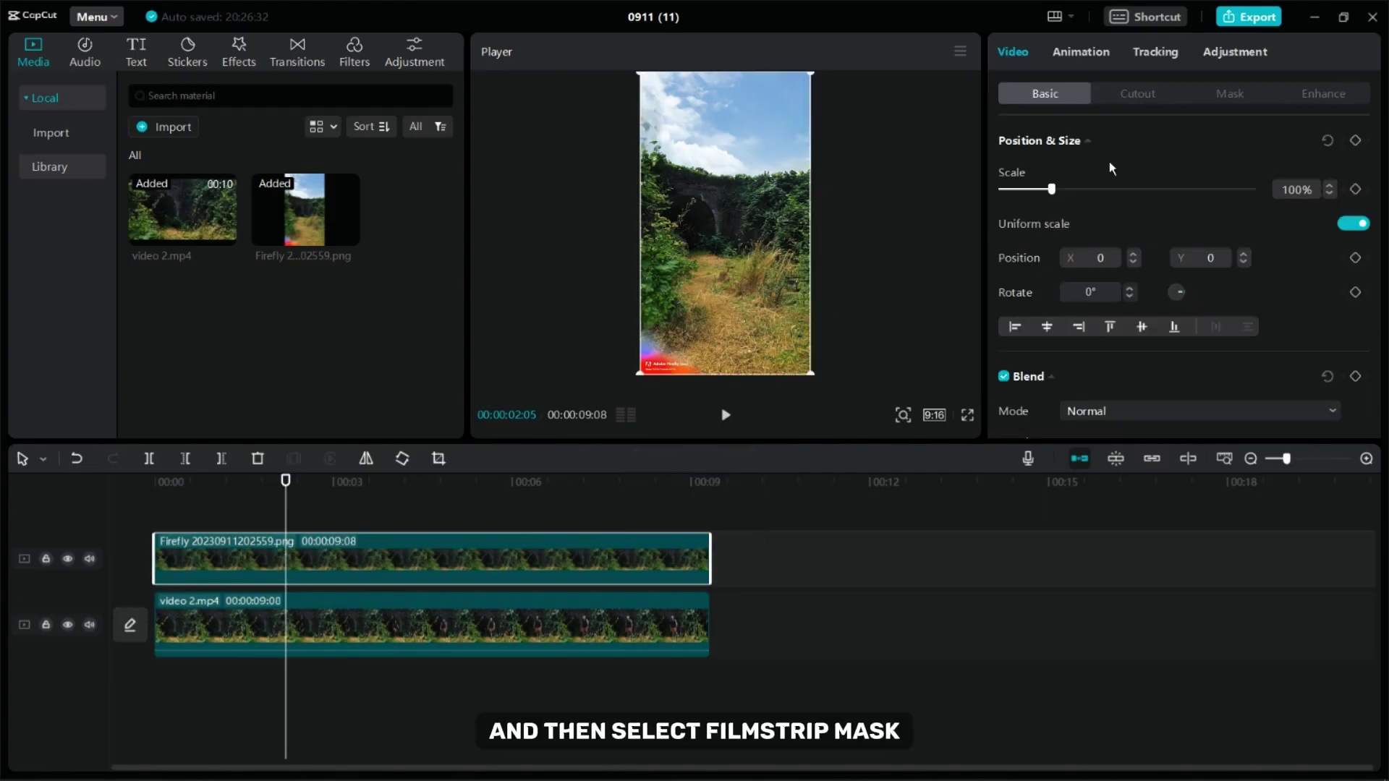
- Apply a narrowed, inverted Filmstrip mask to the Firefly image, then return to the timeline start
left_click(1224, 99)
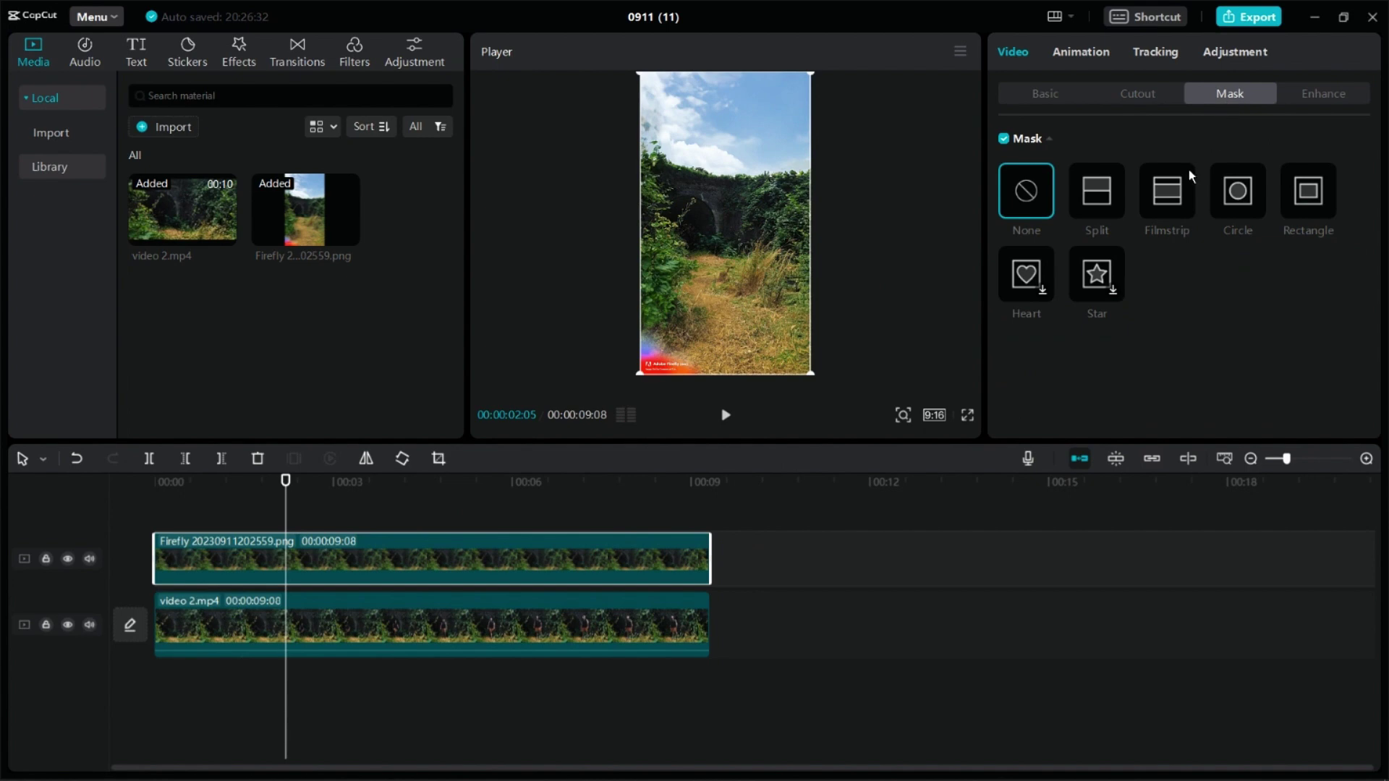
left_click(1171, 194)
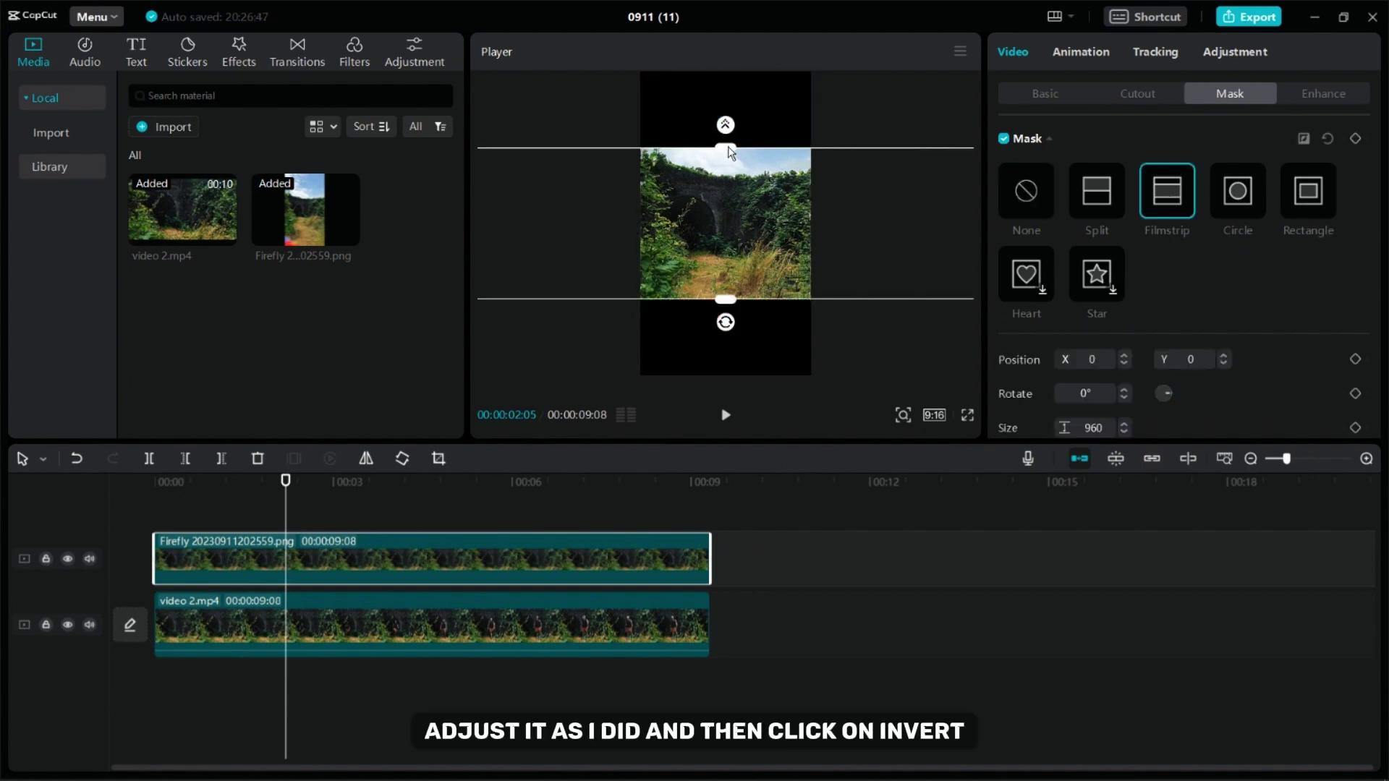
left_click_drag(766, 148, 783, 178)
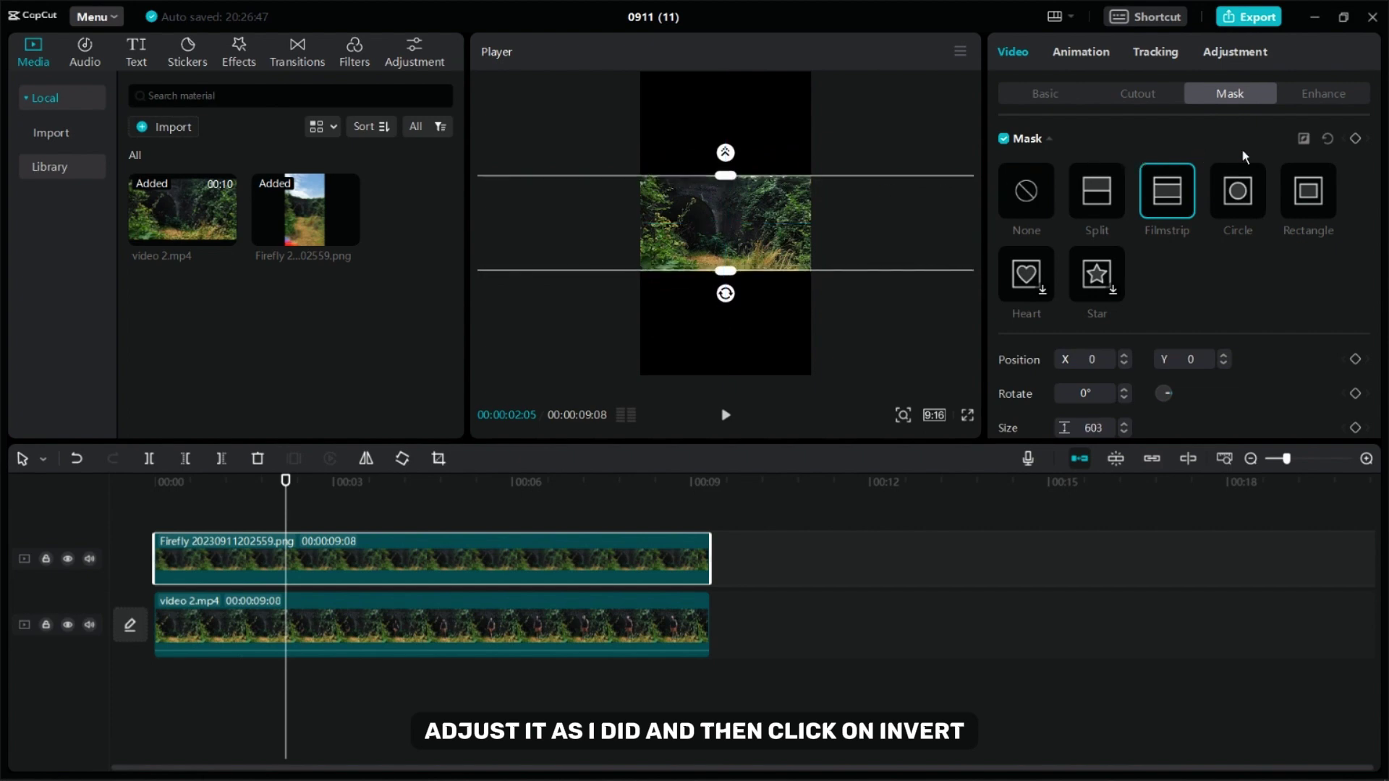
left_click(1303, 145)
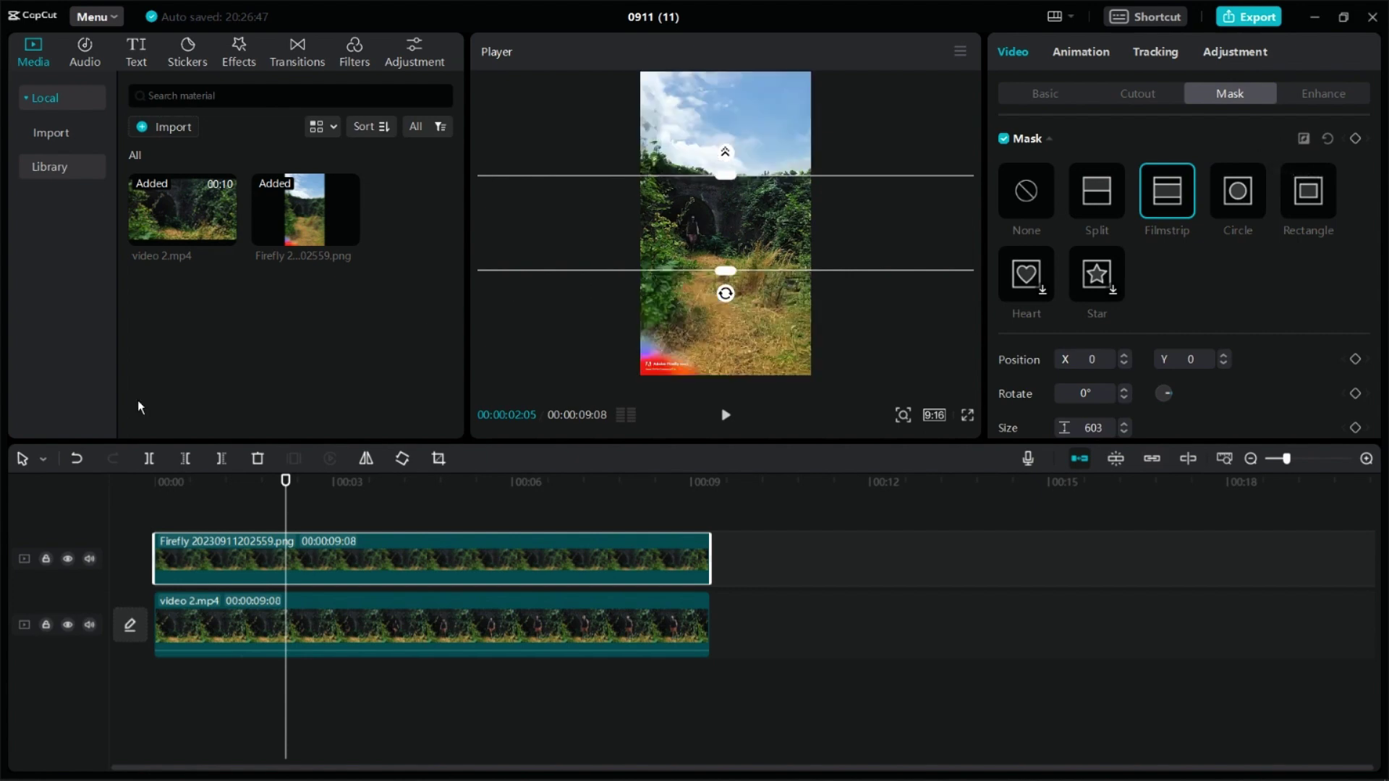
left_click_drag(216, 495, 120, 531)
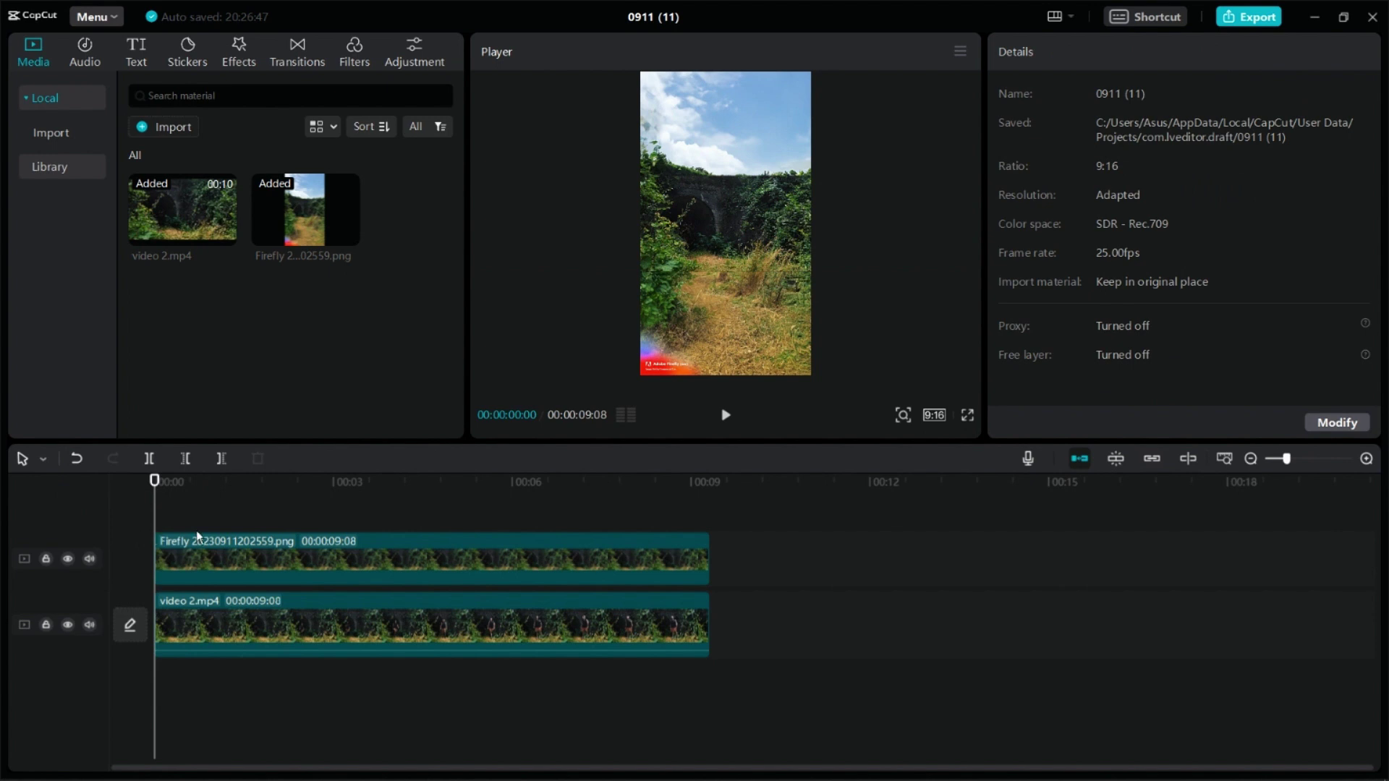
- Play back the composited 9:16 video in the Player
left_click(726, 427)
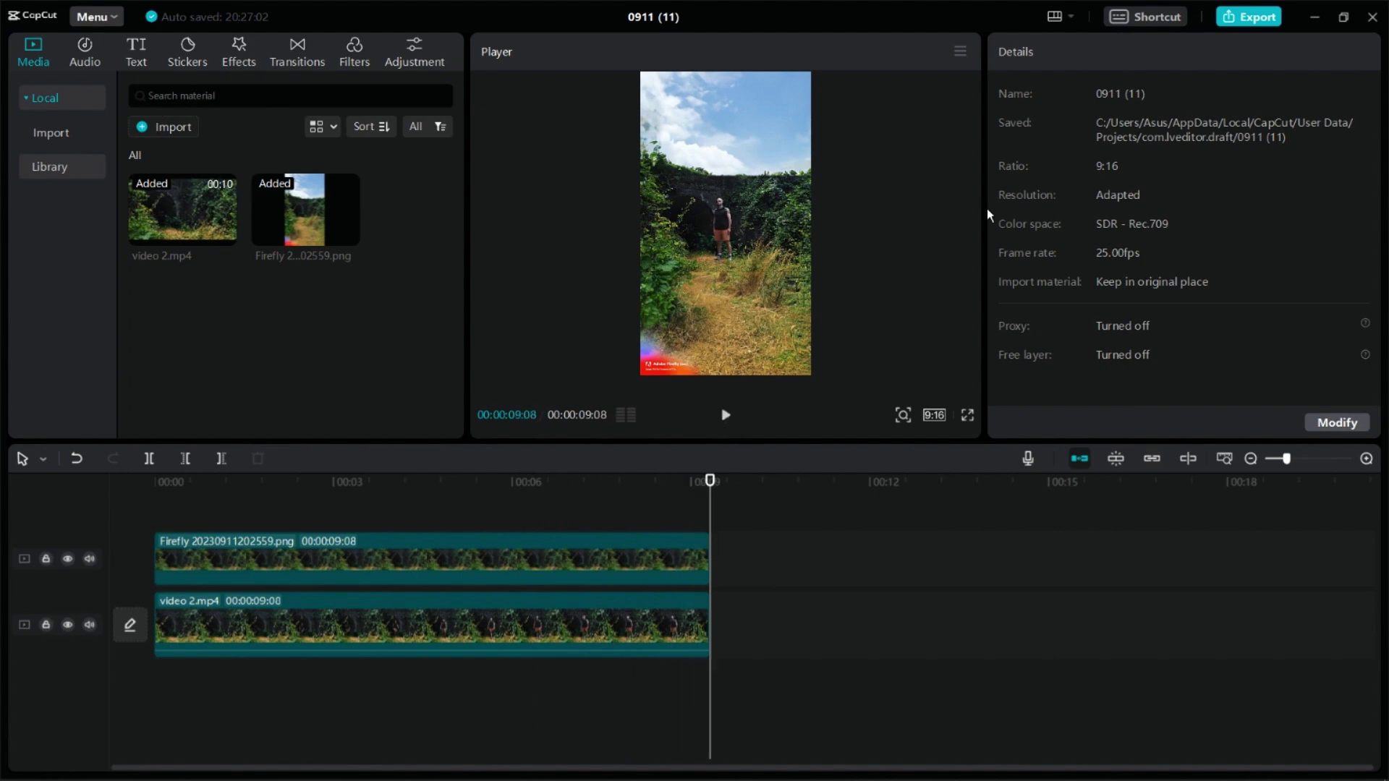
- Export the video as 1080P 30fps mp4 '0911 (11)(1)', then select both timeline clips
left_click(1250, 22)
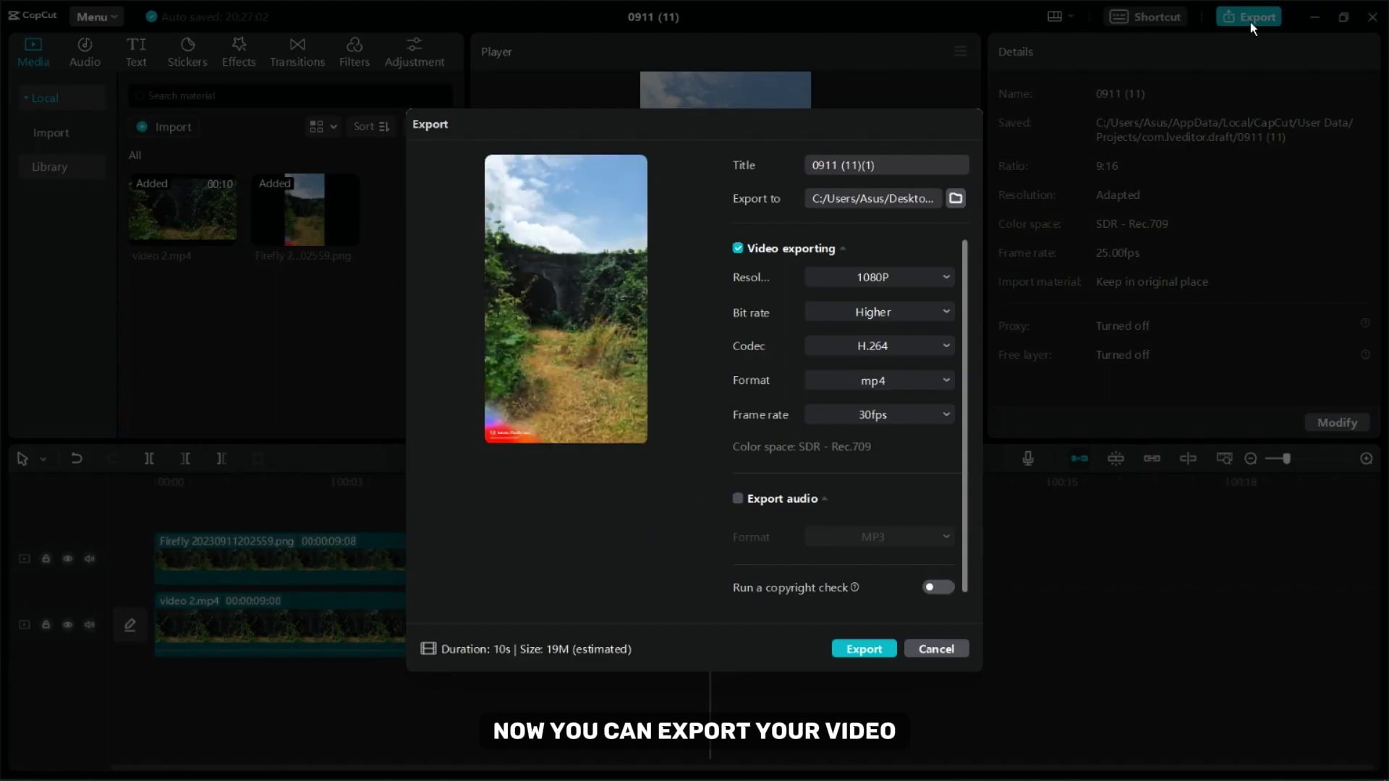
left_click(843, 650)
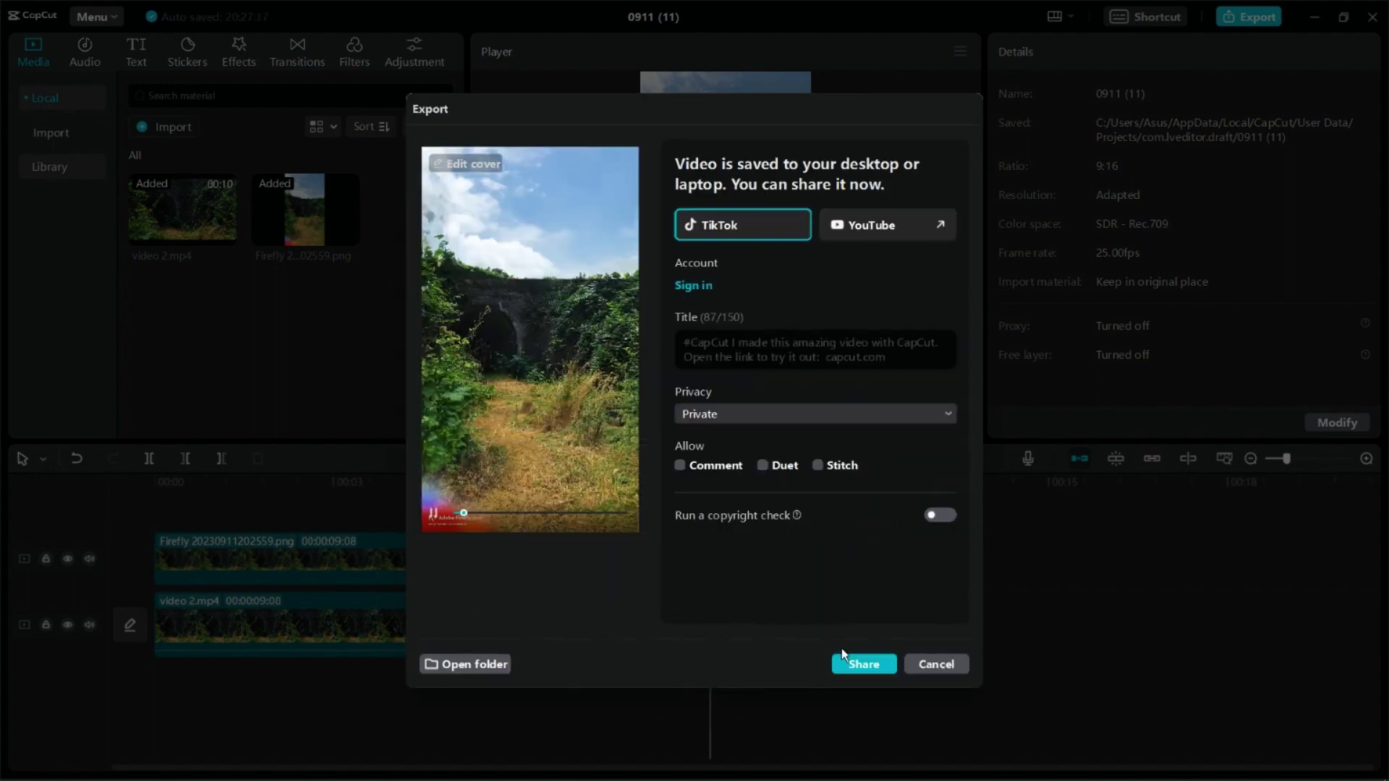
left_click(922, 667)
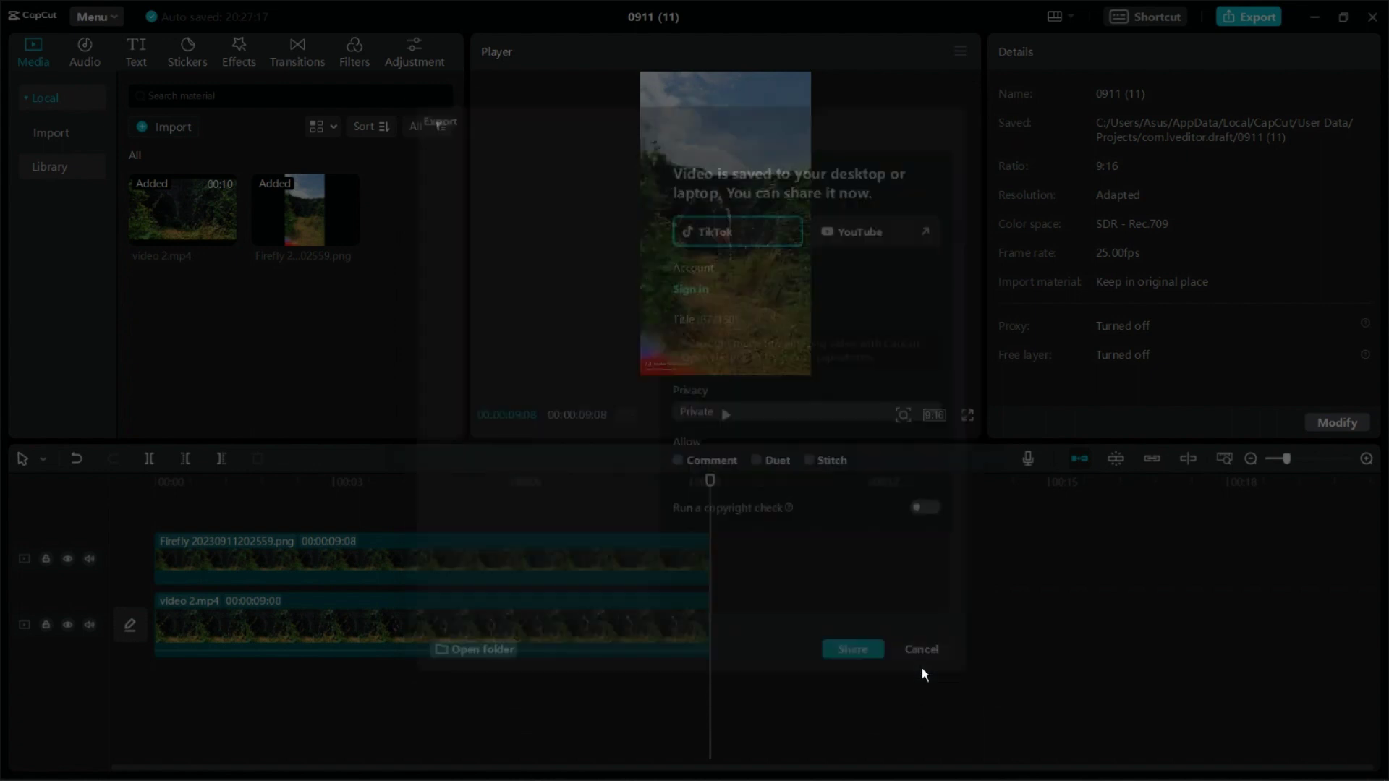
left_click_drag(827, 682, 335, 503)
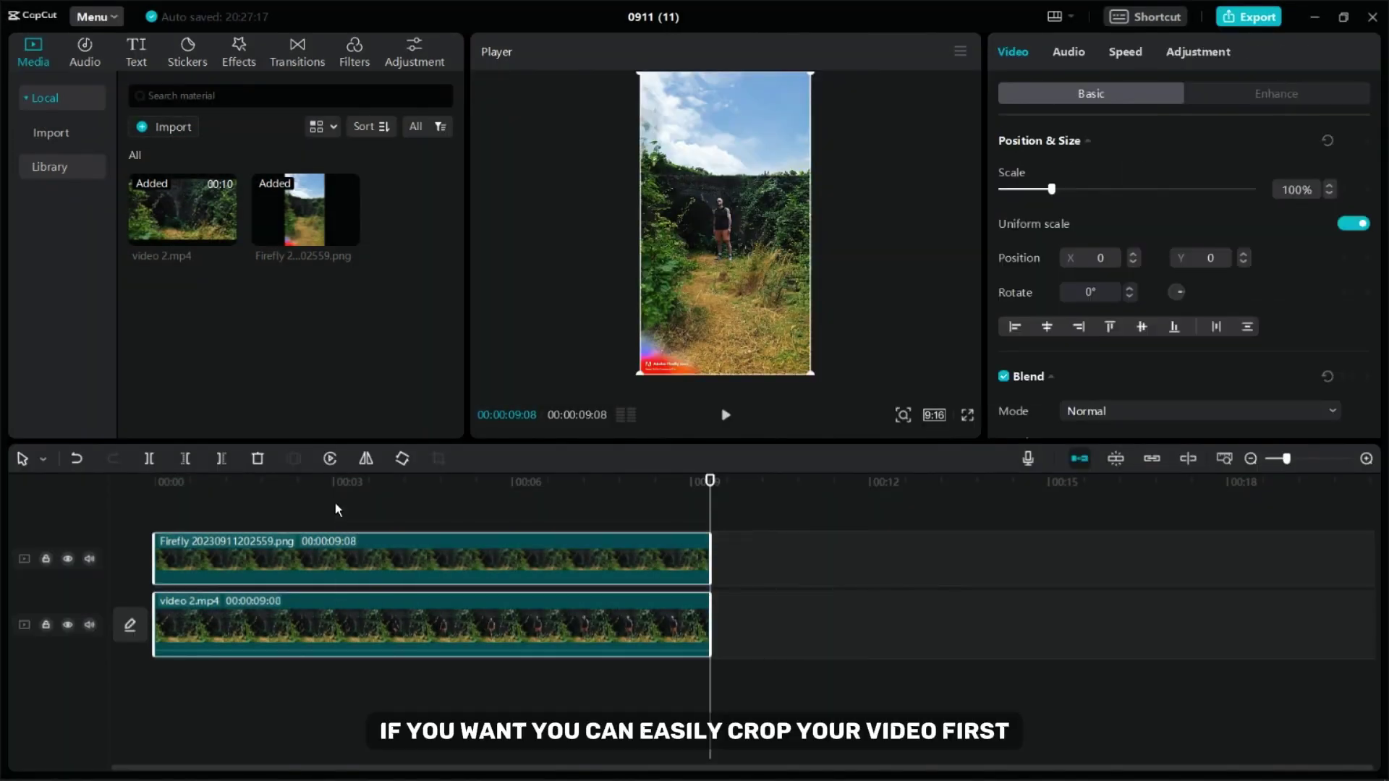
- Delete both clips from the timeline and both items from the media library
key("Delete")
left_click_drag(323, 318, 171, 203)
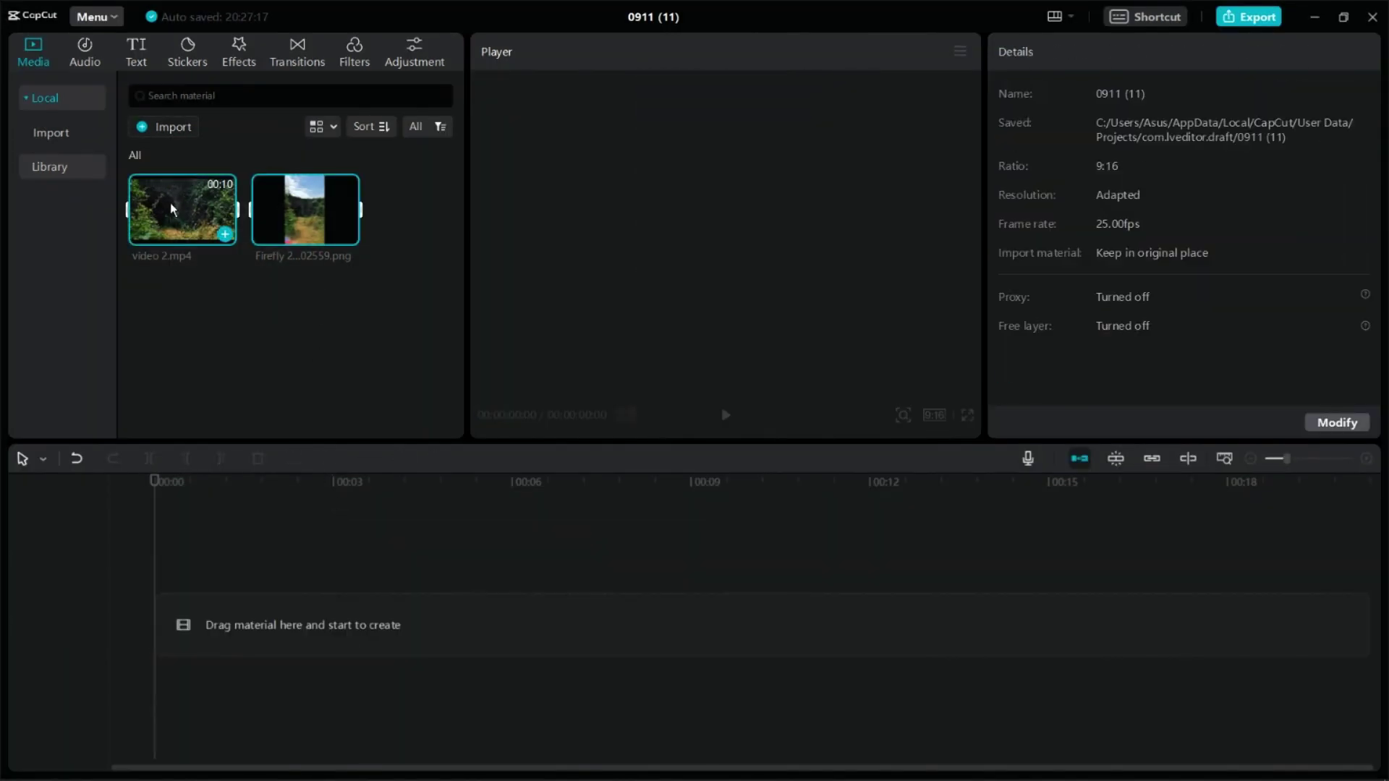
key("Delete")
- Import 0911 (11)(1) from the Desktop and place it on the timeline
left_click(301, 255)
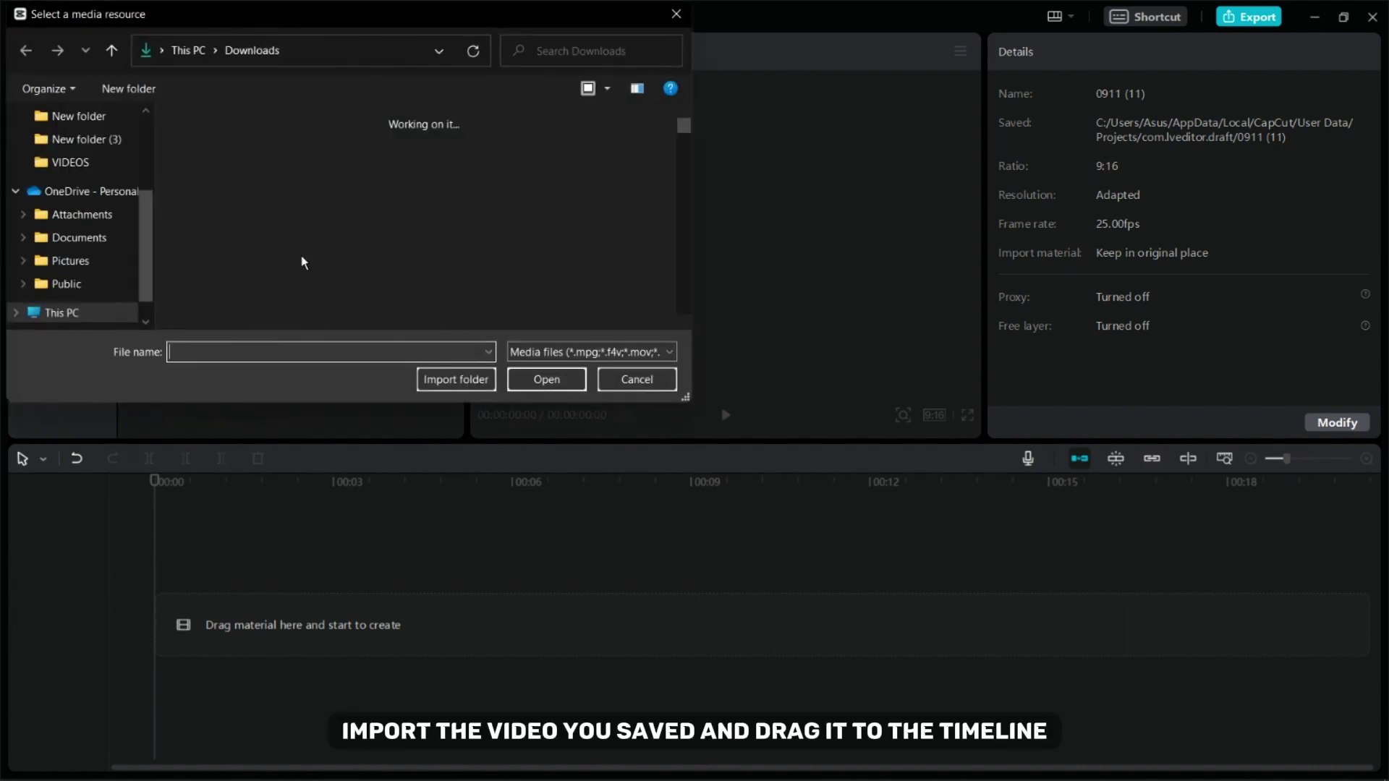
scroll(92, 148, "up", 2)
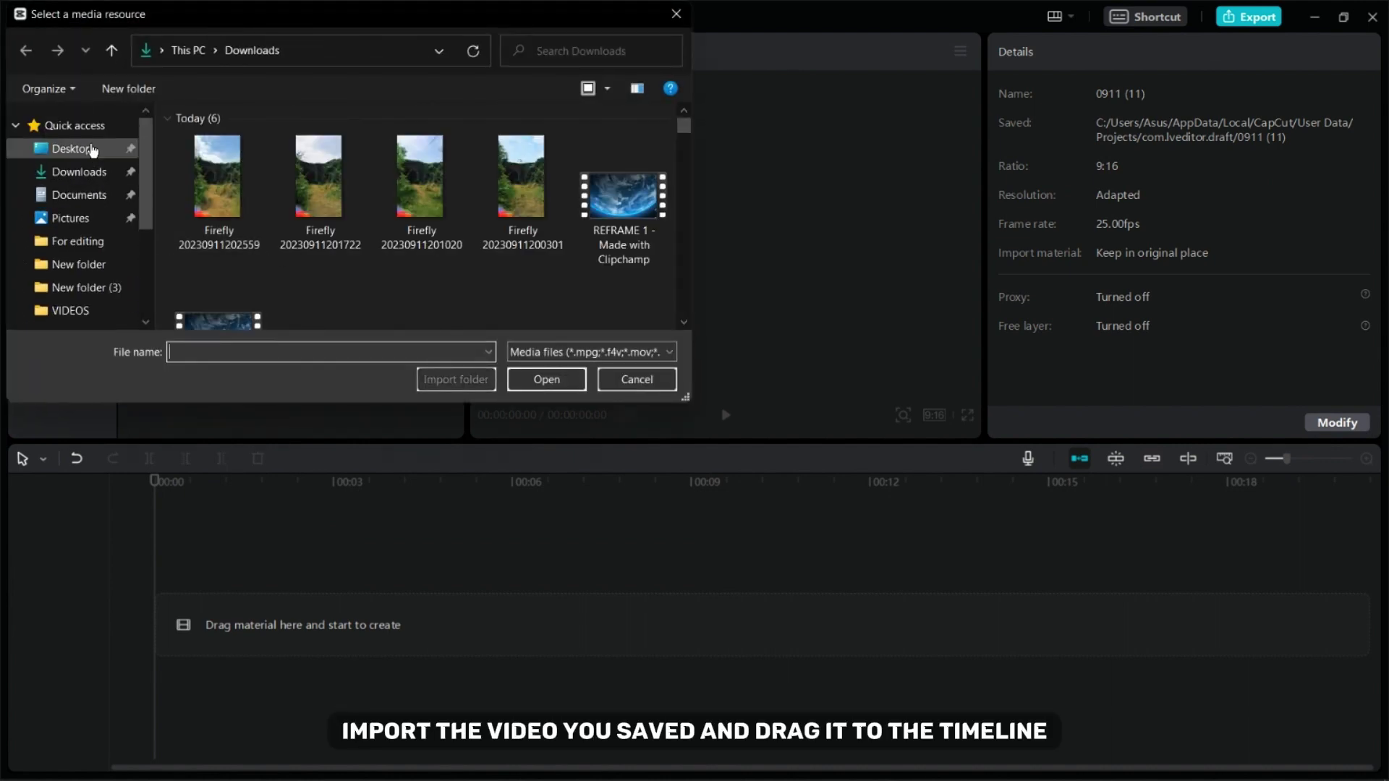
left_click(92, 148)
double_click(517, 251)
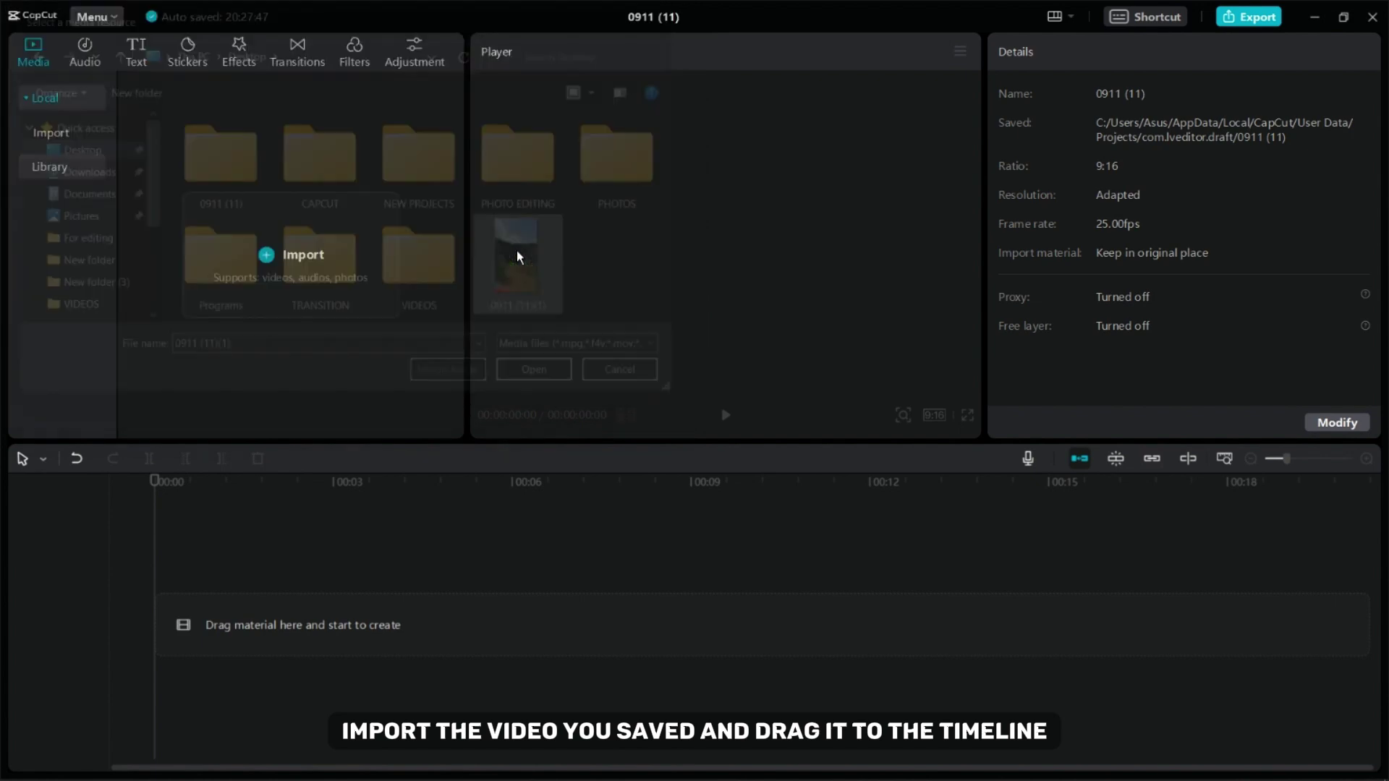
left_click_drag(160, 210, 328, 605)
- Crop 0911 (11)(1).mp4 to a 9:16 ratio, trimming off the bottom watermark strip
left_click(437, 459)
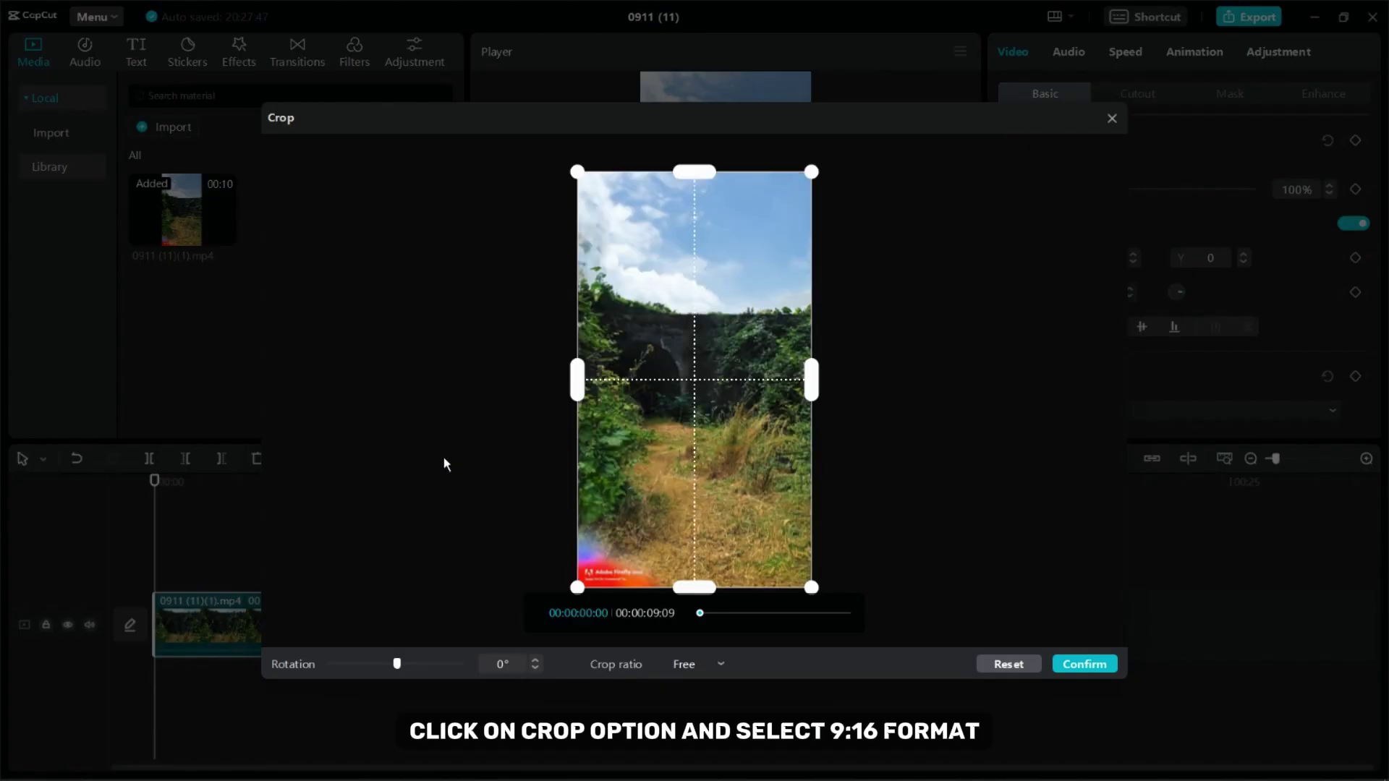
left_click(684, 668)
left_click(693, 629)
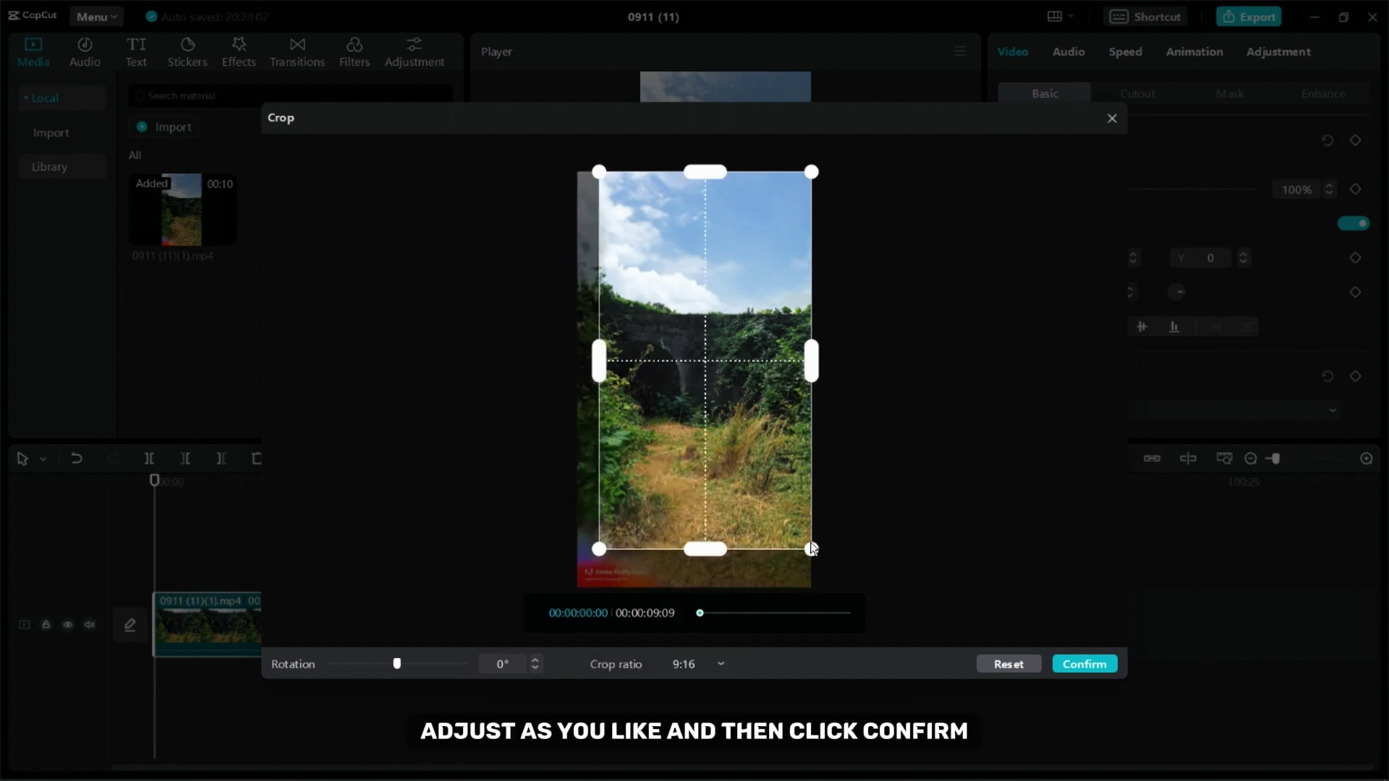
left_click_drag(774, 494, 763, 489)
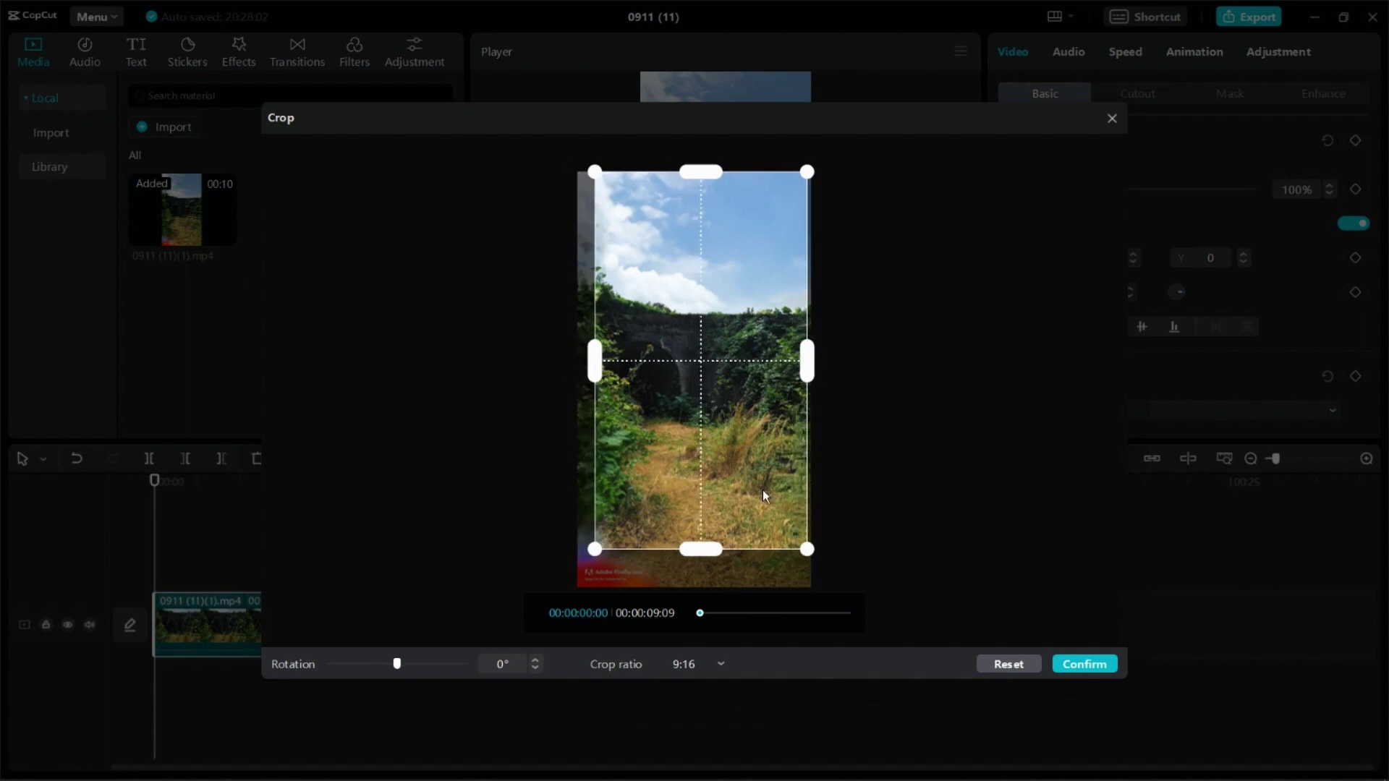
left_click_drag(596, 550, 603, 549)
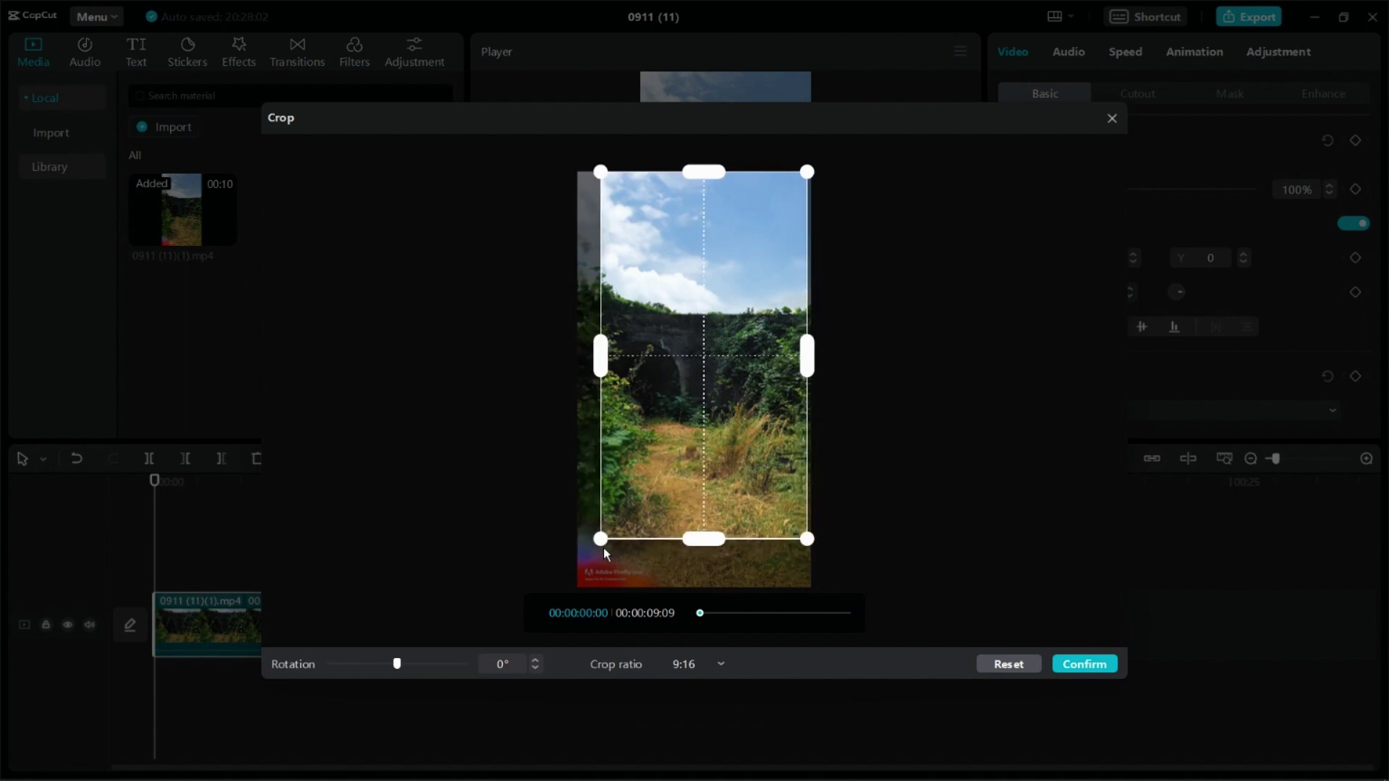
left_click_drag(699, 612, 840, 614)
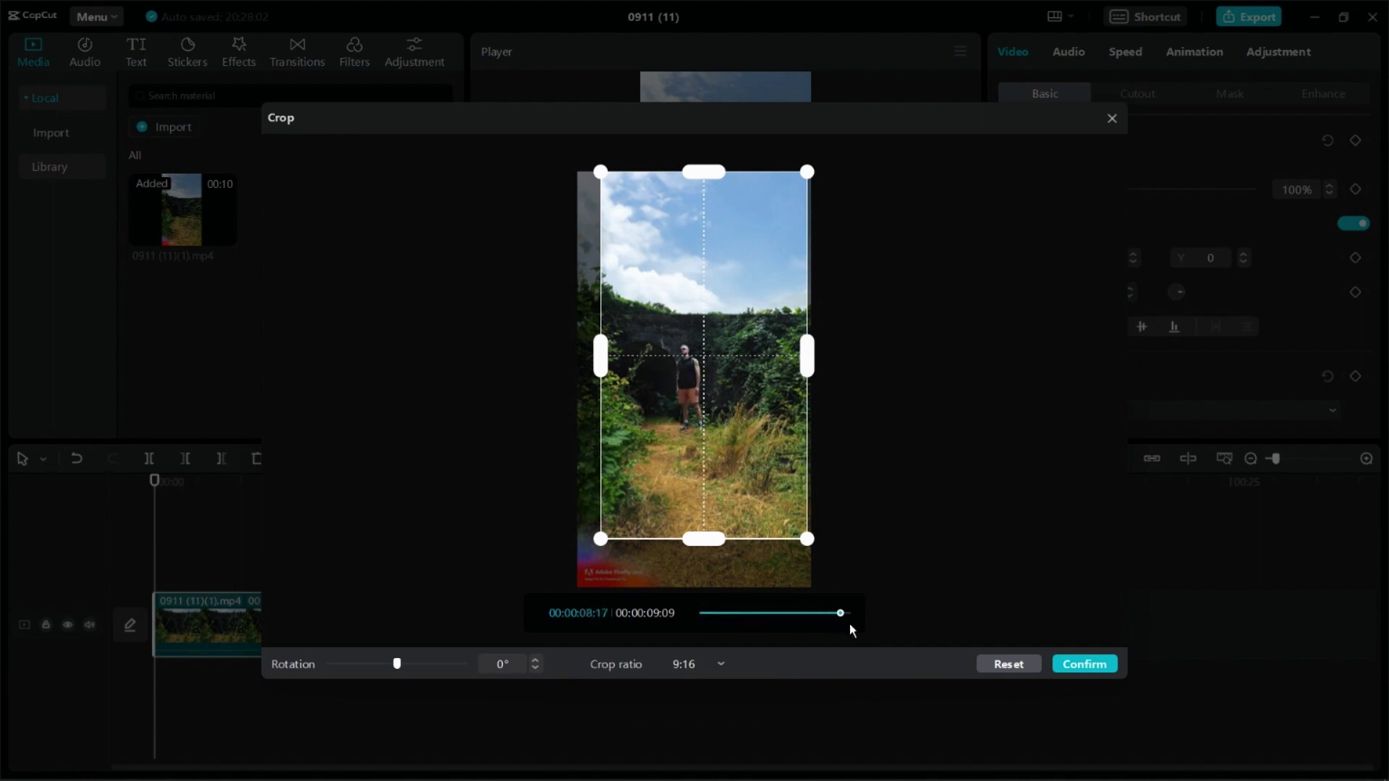
left_click(1088, 665)
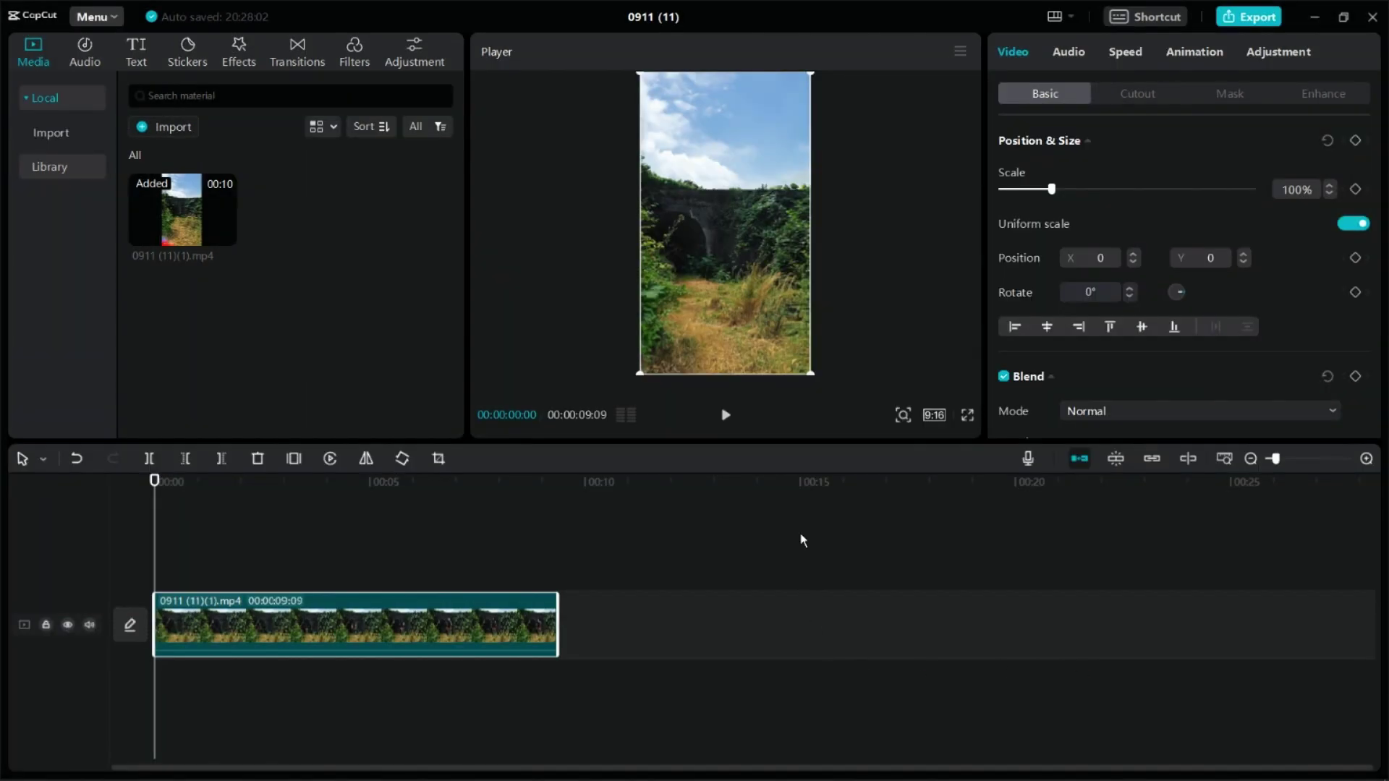
left_click(725, 415)
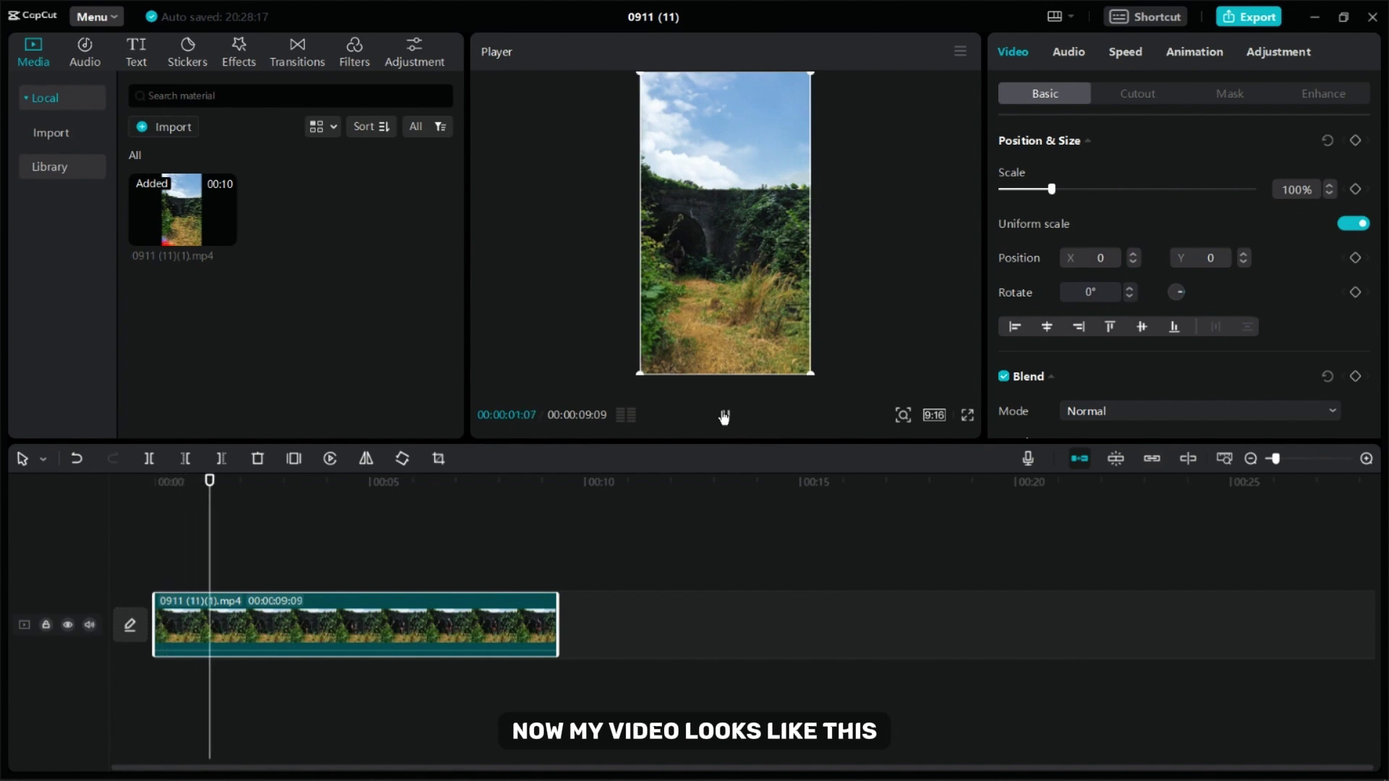